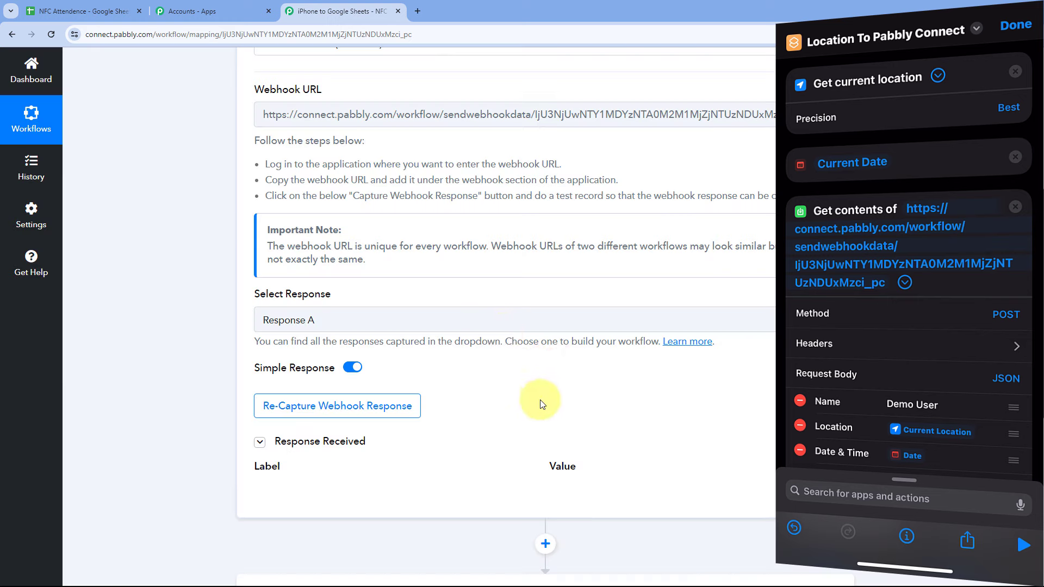
Re-capture the webhook response by running the Location To Pabbly Connect shortcut, always allowing it to send the location to connect.pabbly.com.
{"action": "left_click", "coordinate": [326, 405]}
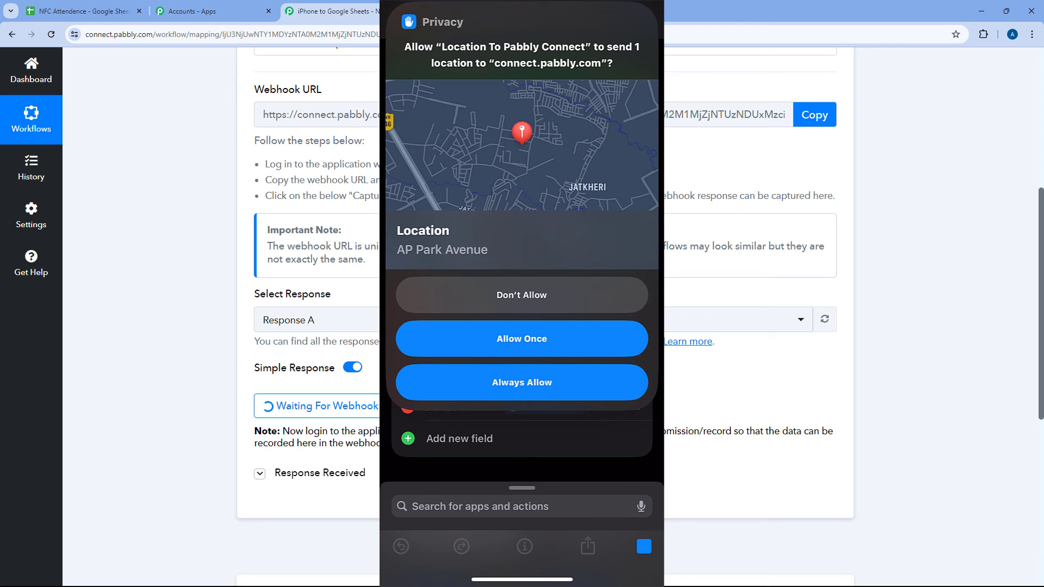
{"action": "left_click", "coordinate": [522, 382]}
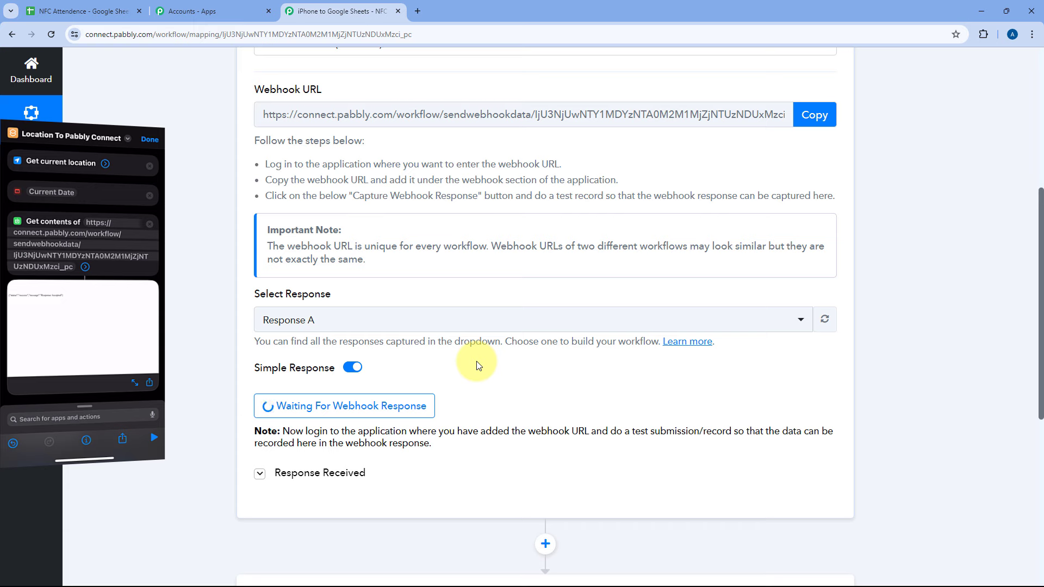
{"action": "scroll", "coordinate": [476, 361], "scroll_direction": "down", "scroll_amount": 2}
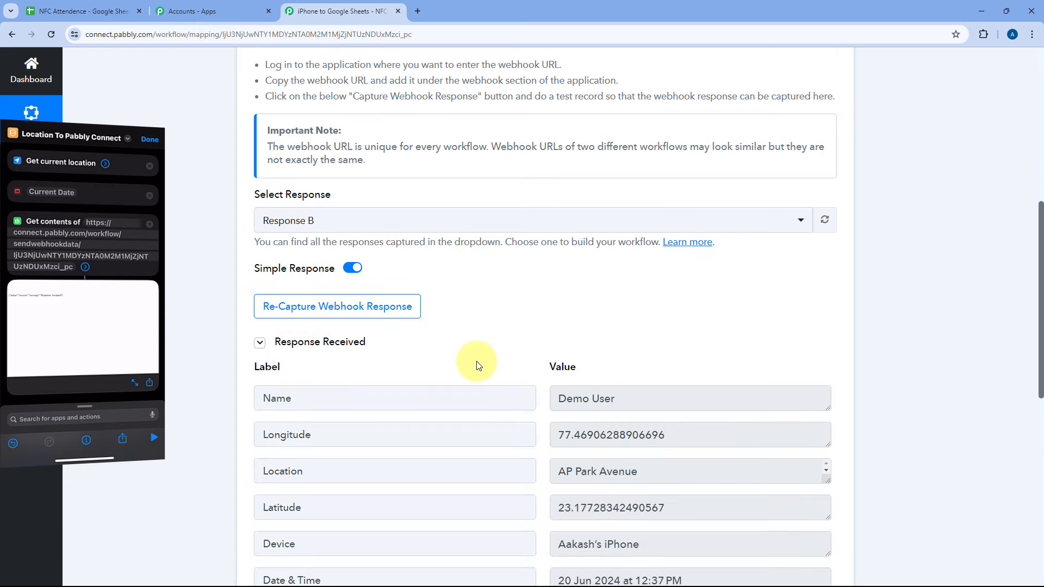
{"action": "scroll", "coordinate": [477, 361], "scroll_direction": "down", "scroll_amount": 2}
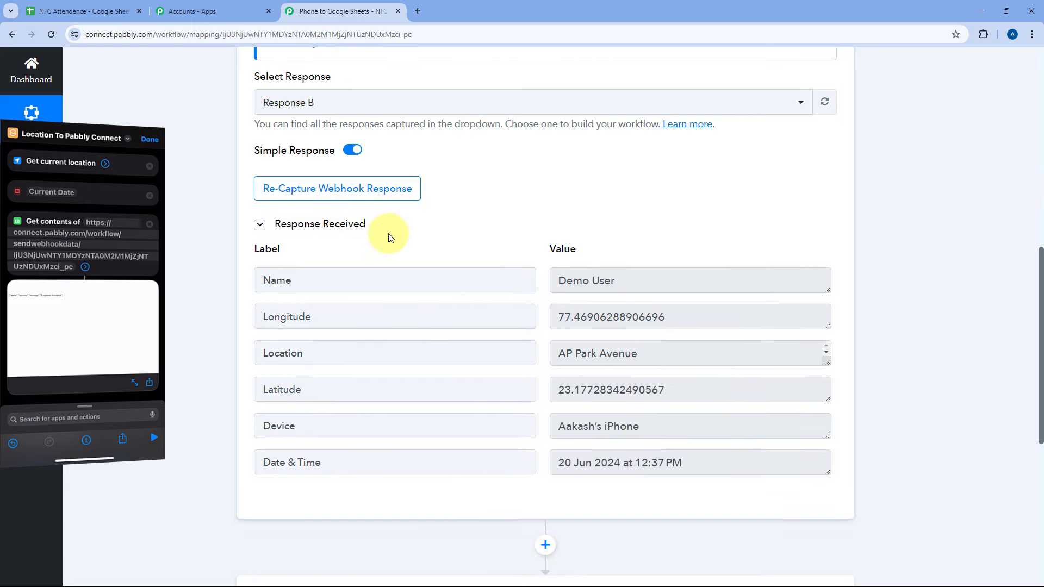
Examine the received name, longitude, latitude, device and date values, enlarging the Location value to read the full address.
{"action": "left_click_drag", "start_coordinate": [295, 280], "coordinate": [262, 280]}
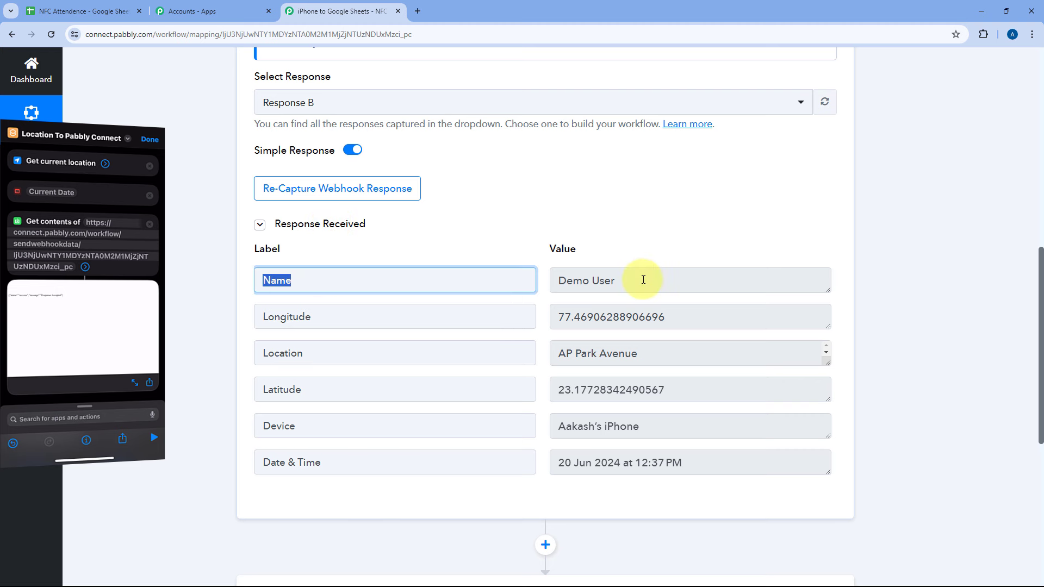
{"action": "left_click_drag", "start_coordinate": [644, 280], "coordinate": [547, 281]}
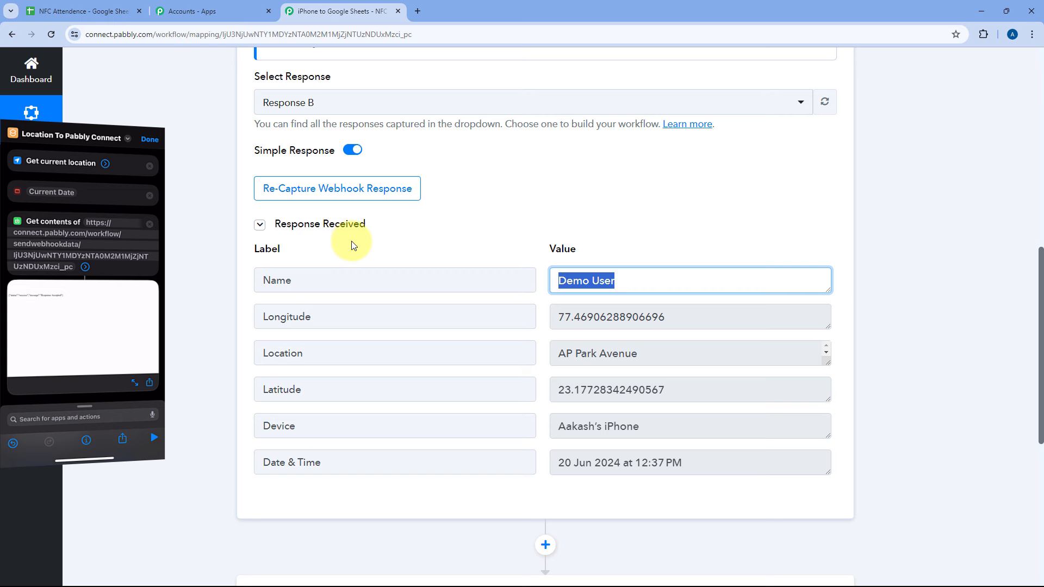
{"action": "scroll", "coordinate": [421, 260], "scroll_direction": "down", "scroll_amount": 1}
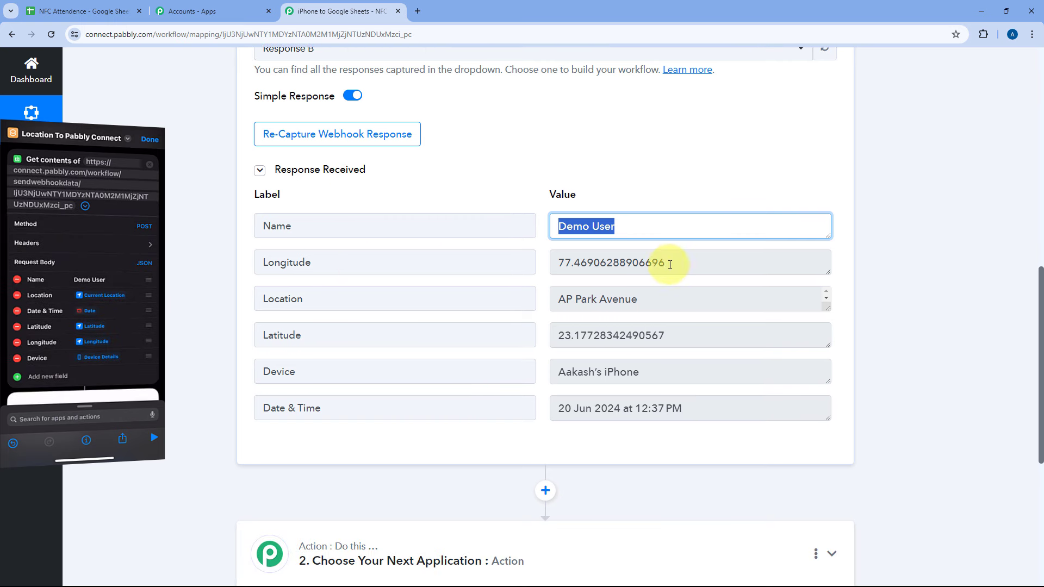
{"action": "left_click_drag", "start_coordinate": [664, 263], "coordinate": [544, 264]}
{"action": "triple_click", "coordinate": [667, 301]}
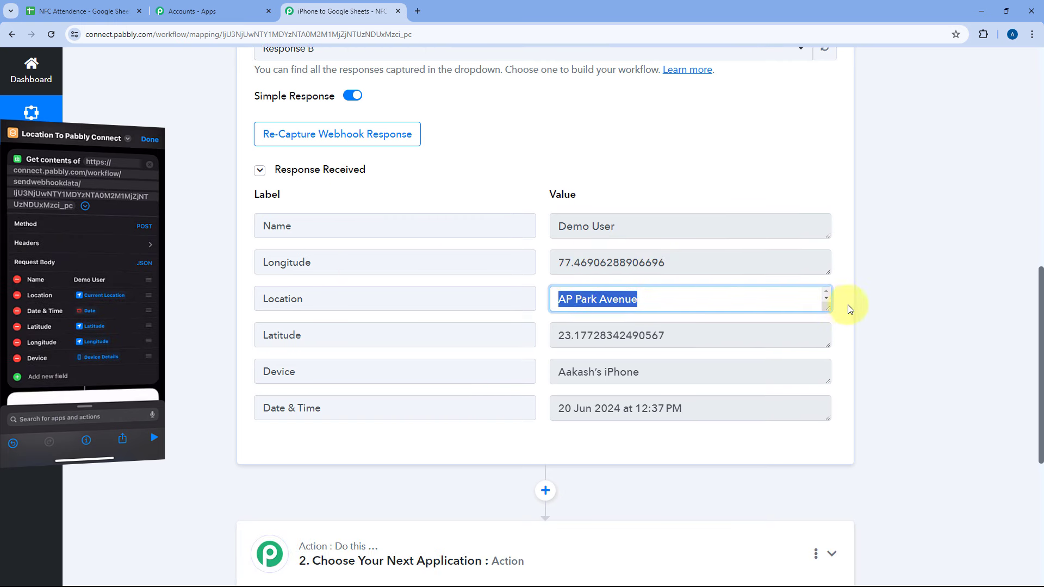
{"action": "left_click_drag", "start_coordinate": [827, 308], "coordinate": [829, 379]}
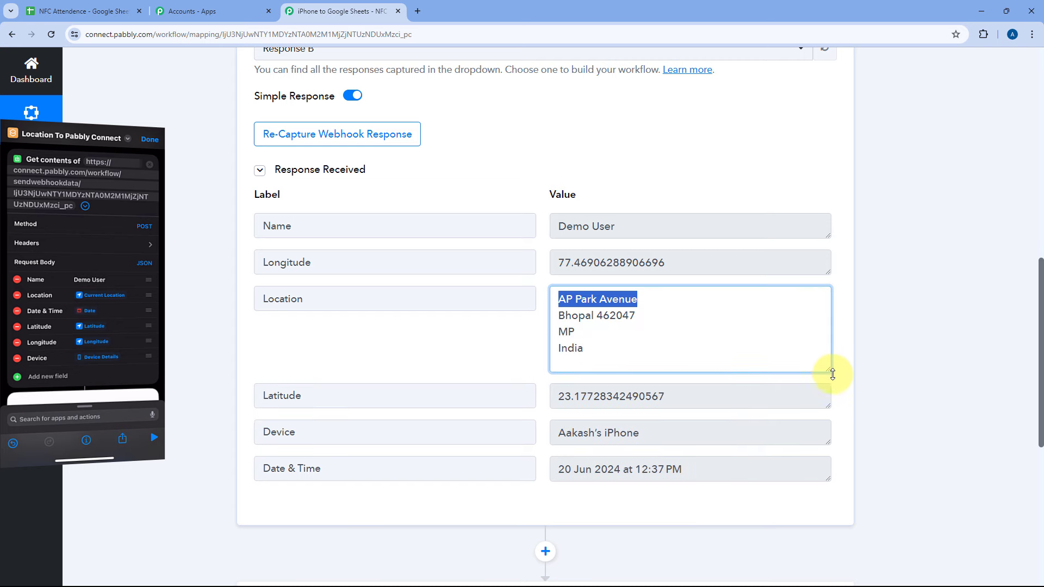
{"action": "left_click", "coordinate": [659, 313]}
{"action": "left_click_drag", "start_coordinate": [692, 401], "coordinate": [544, 401]}
{"action": "scroll", "coordinate": [534, 362], "scroll_direction": "down", "scroll_amount": 1}
{"action": "scroll", "coordinate": [534, 360], "scroll_direction": "down", "scroll_amount": 1}
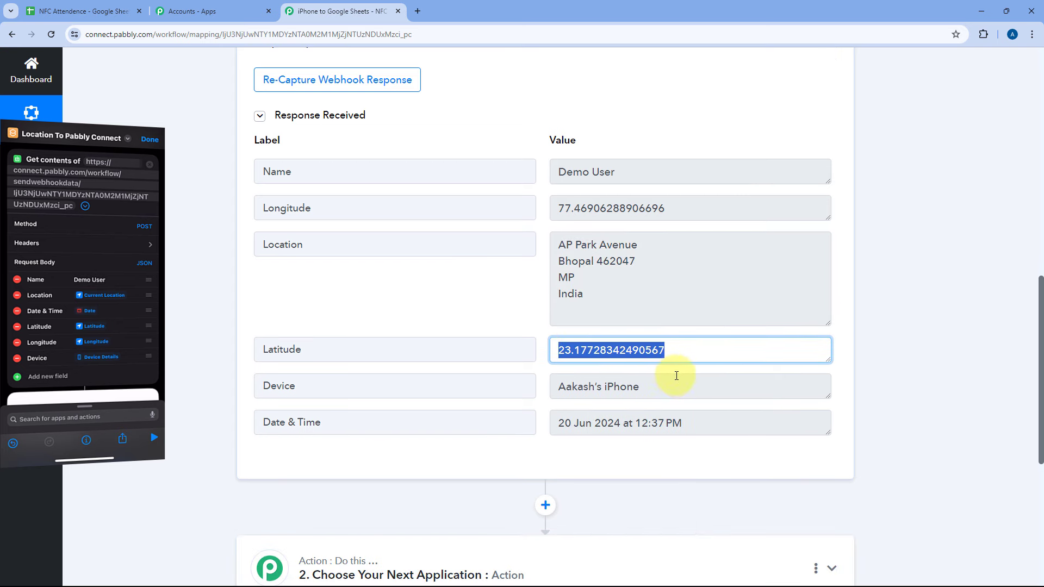
{"action": "left_click_drag", "start_coordinate": [676, 387], "coordinate": [541, 387]}
{"action": "left_click_drag", "start_coordinate": [725, 424], "coordinate": [548, 422]}
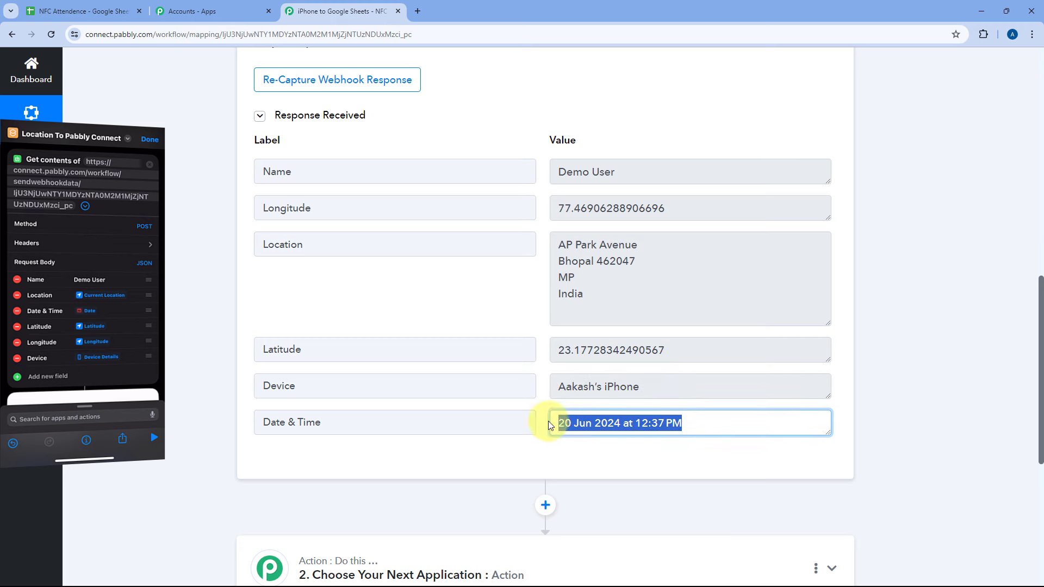
{"action": "left_click", "coordinate": [542, 362]}
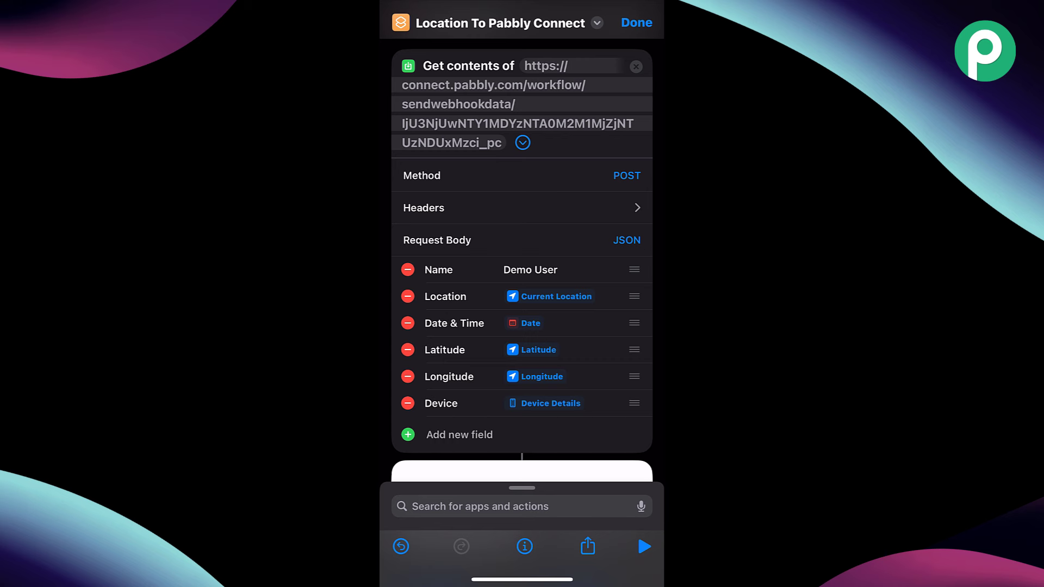
In the iPhone Shortcuts app, finish editing the Location To Pabbly Connect shortcut and start a new personal automation with the NFC trigger.
{"action": "left_click", "coordinate": [637, 23]}
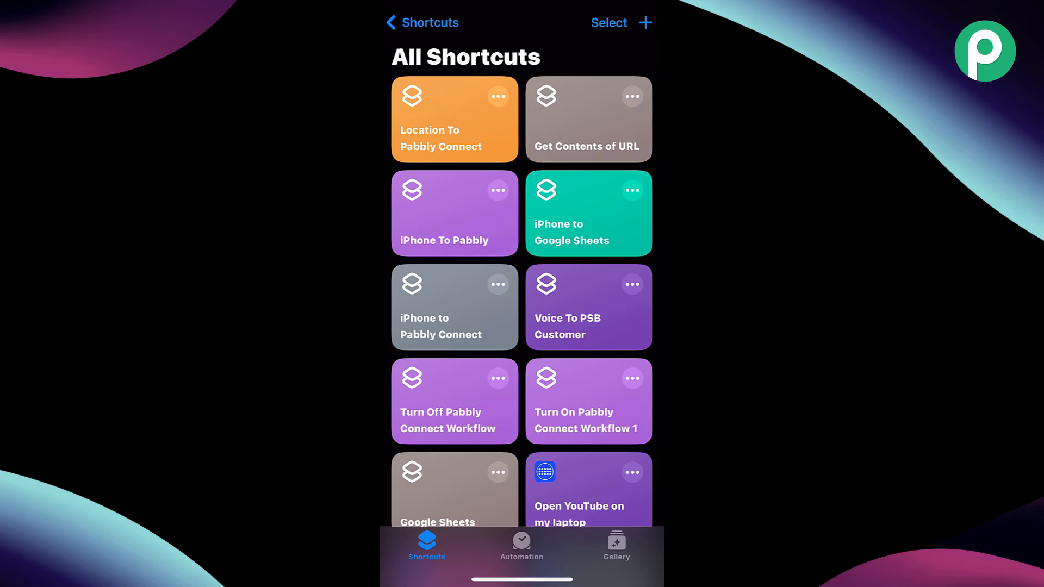
{"action": "left_click", "coordinate": [521, 546]}
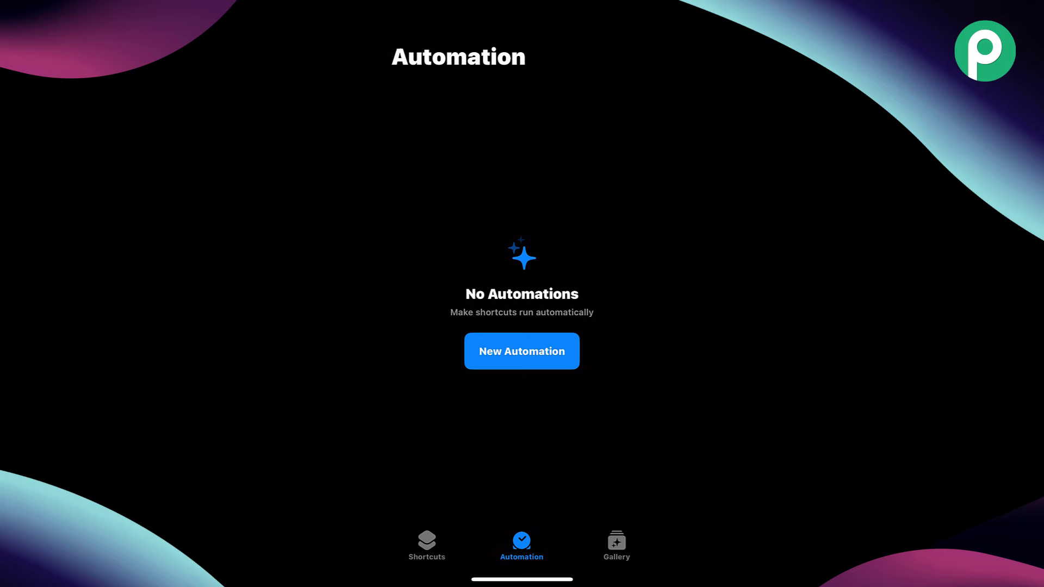
{"action": "left_click", "coordinate": [427, 544]}
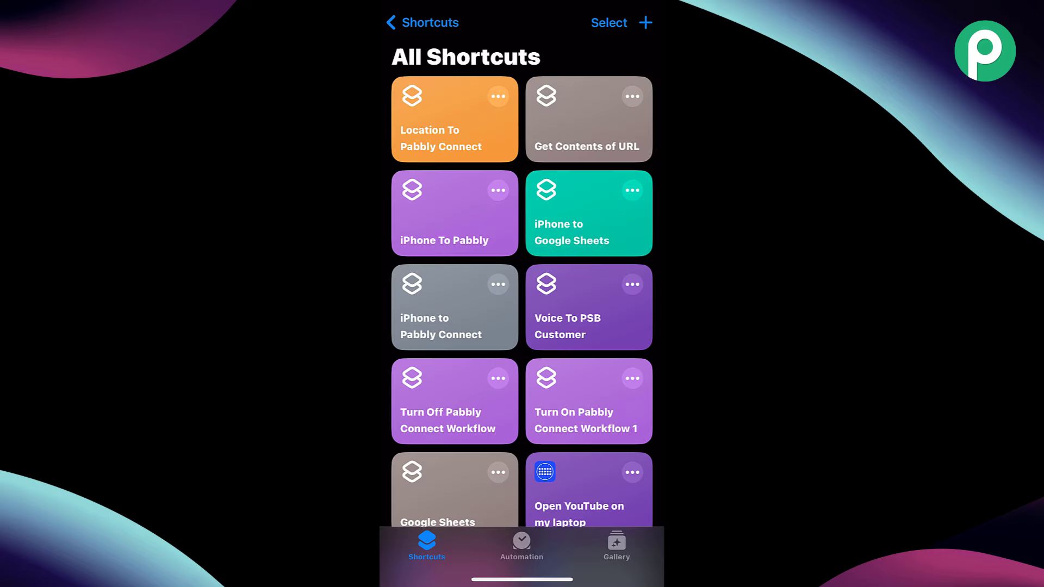
{"action": "left_click", "coordinate": [521, 544]}
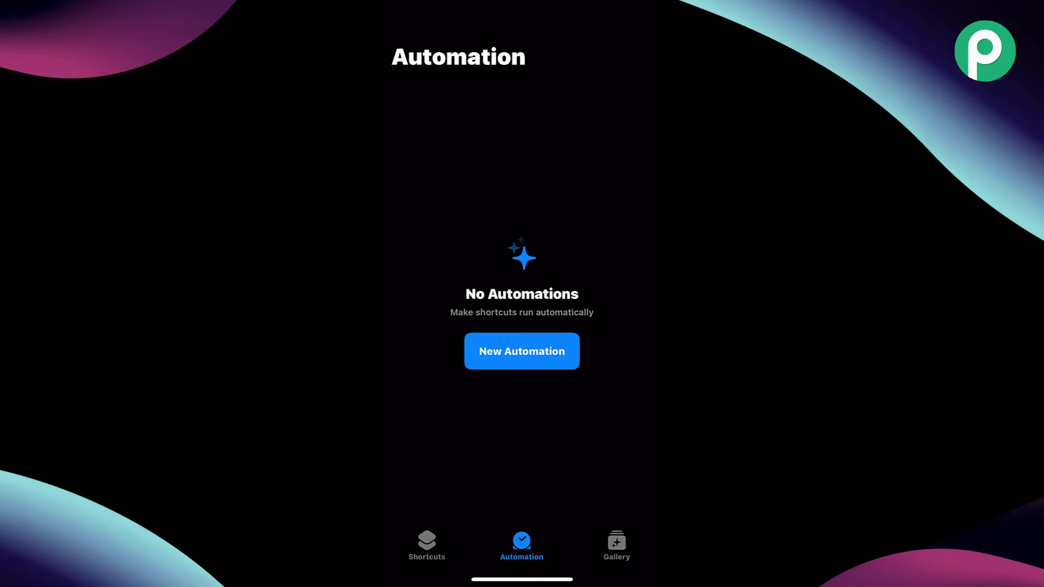
{"action": "left_click", "coordinate": [522, 351]}
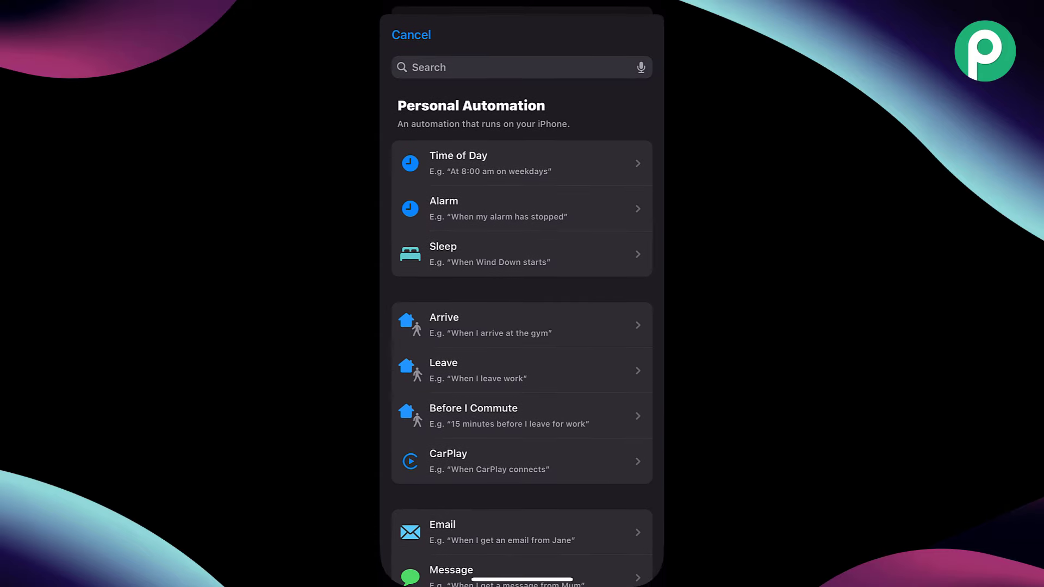
{"action": "type", "text": "NFC"}
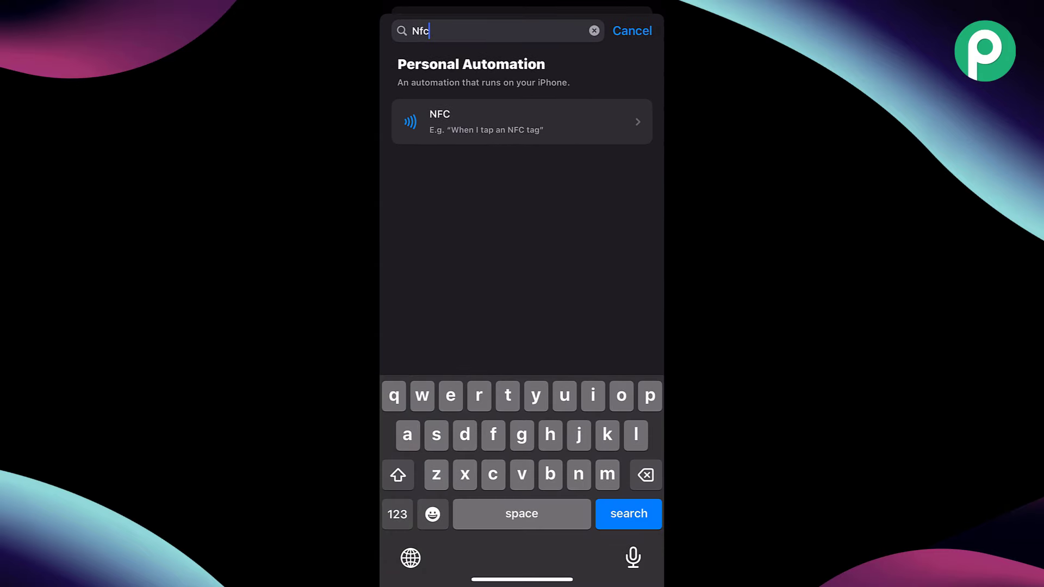
{"action": "left_click", "coordinate": [522, 122]}
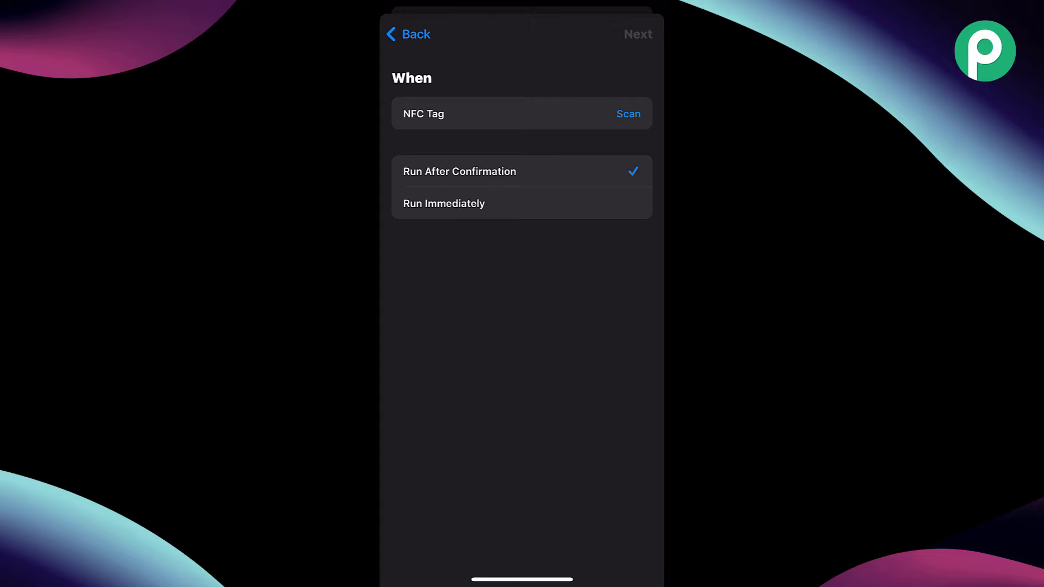
Scan the NFC tag for the automation and name it Pabbly Connect.
{"action": "left_click", "coordinate": [629, 114]}
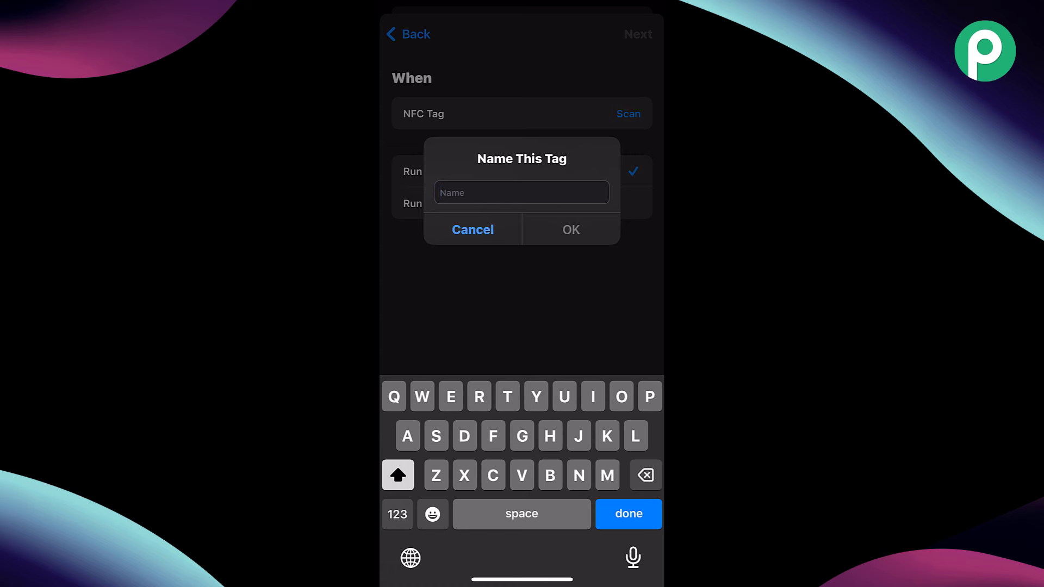
{"action": "type", "text": "Pabbly c"}
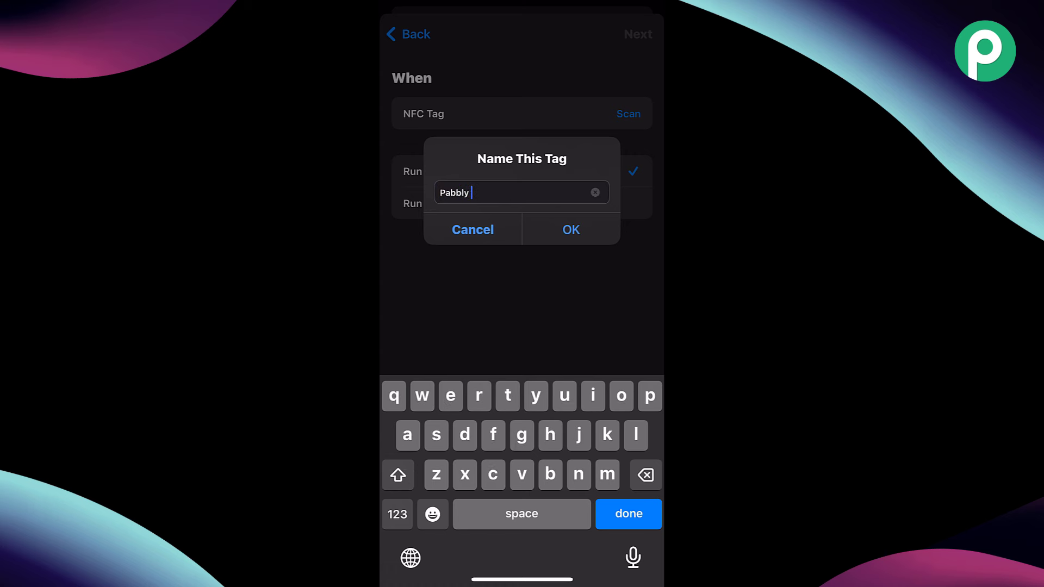
{"action": "key", "text": "BackSpace"}
{"action": "type", "text": "Connect"}
{"action": "left_click", "coordinate": [571, 229]}
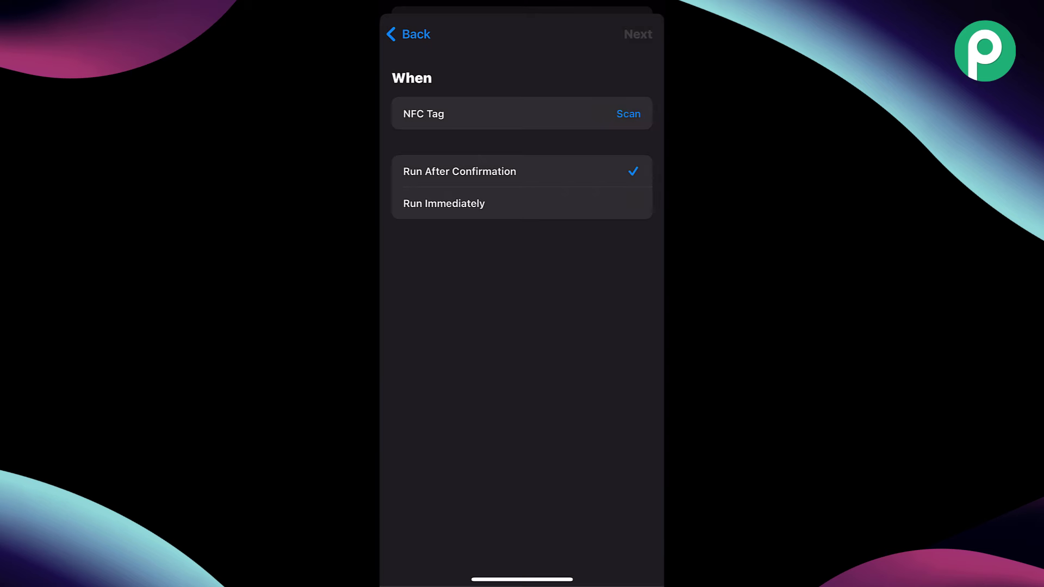
Set the automation to Run Immediately with Notify When Run enabled, and continue to the action selection.
{"action": "left_click", "coordinate": [444, 204]}
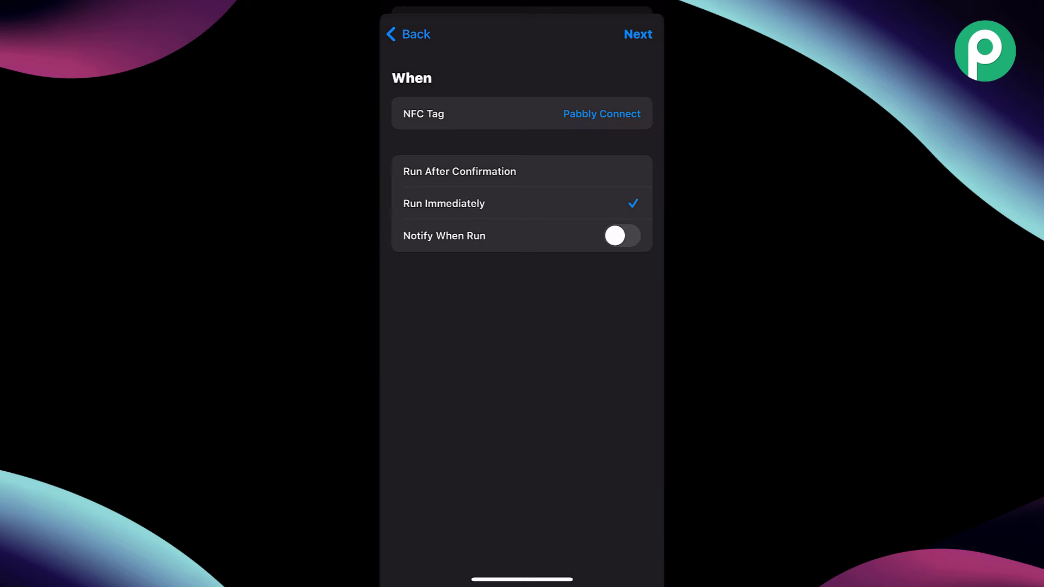
{"action": "left_click", "coordinate": [622, 235]}
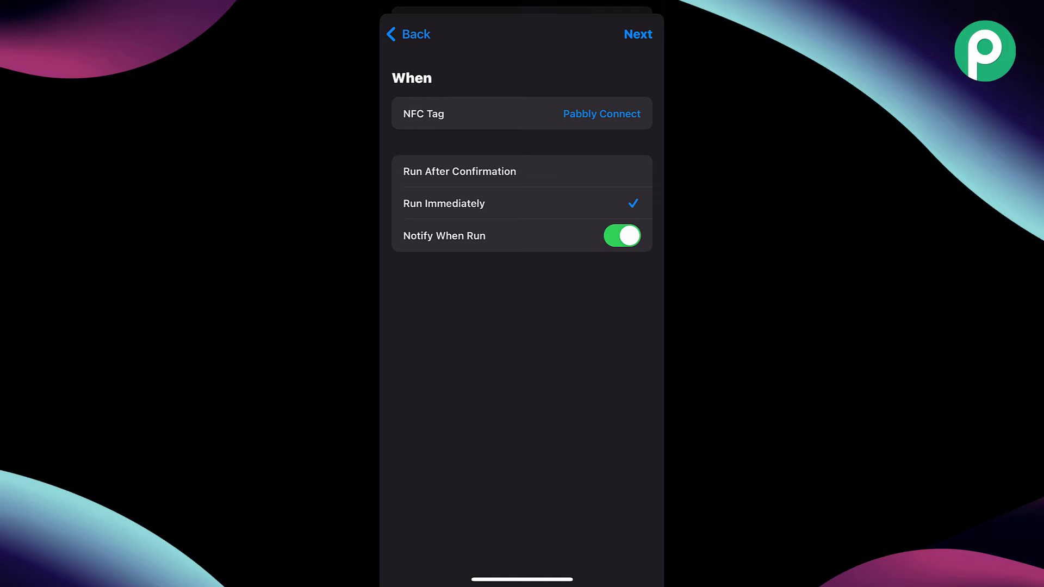
{"action": "left_click", "coordinate": [638, 34]}
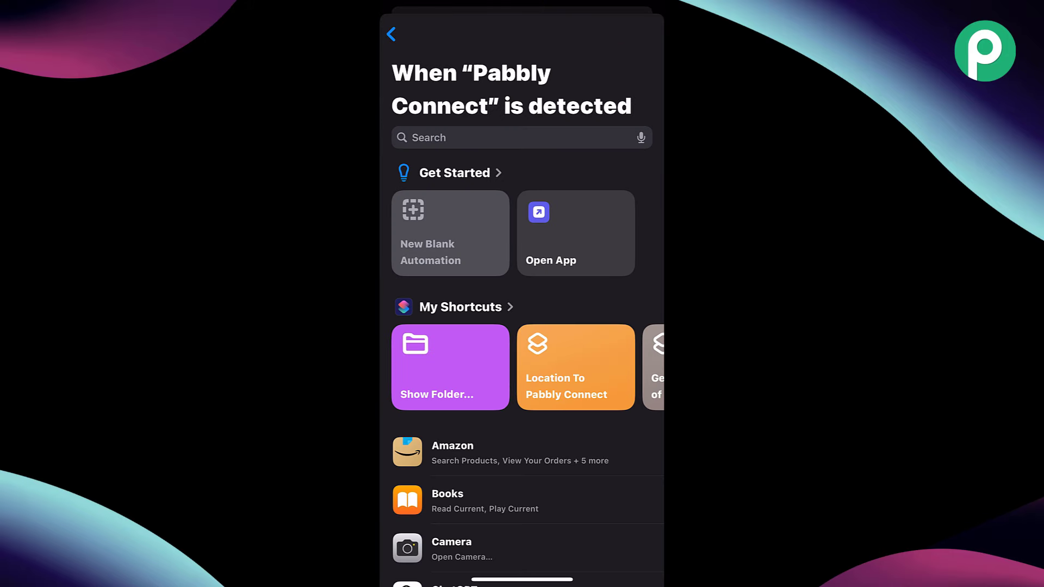
Assign the Location To Pabbly Connect shortcut as the action for when the NFC tag is detected.
{"action": "scroll", "coordinate": [522, 326], "scroll_direction": "down", "scroll_amount": 2}
{"action": "scroll", "coordinate": [522, 296], "scroll_direction": "right", "scroll_amount": 3}
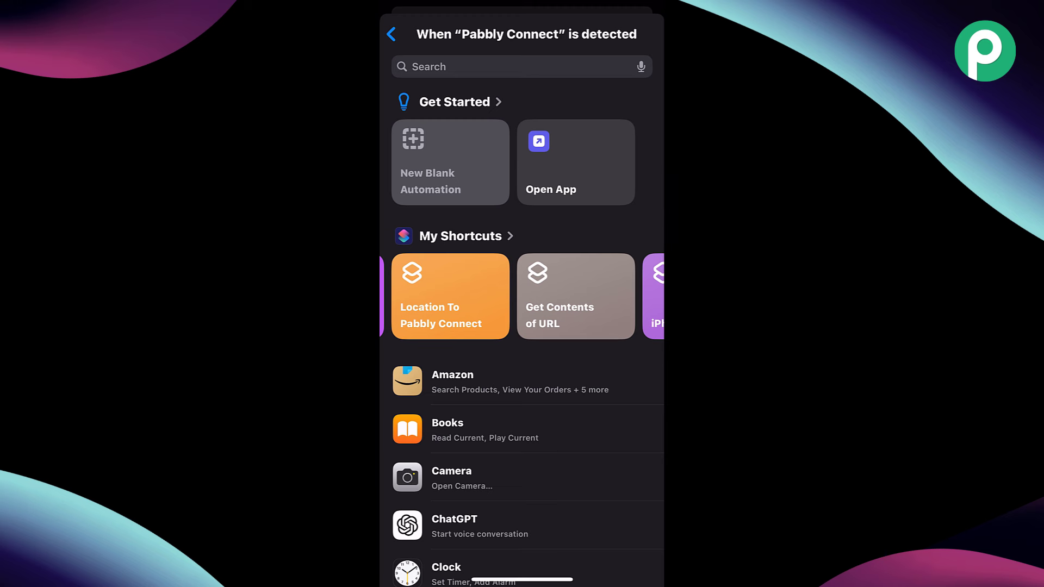
{"action": "left_click", "coordinate": [451, 296]}
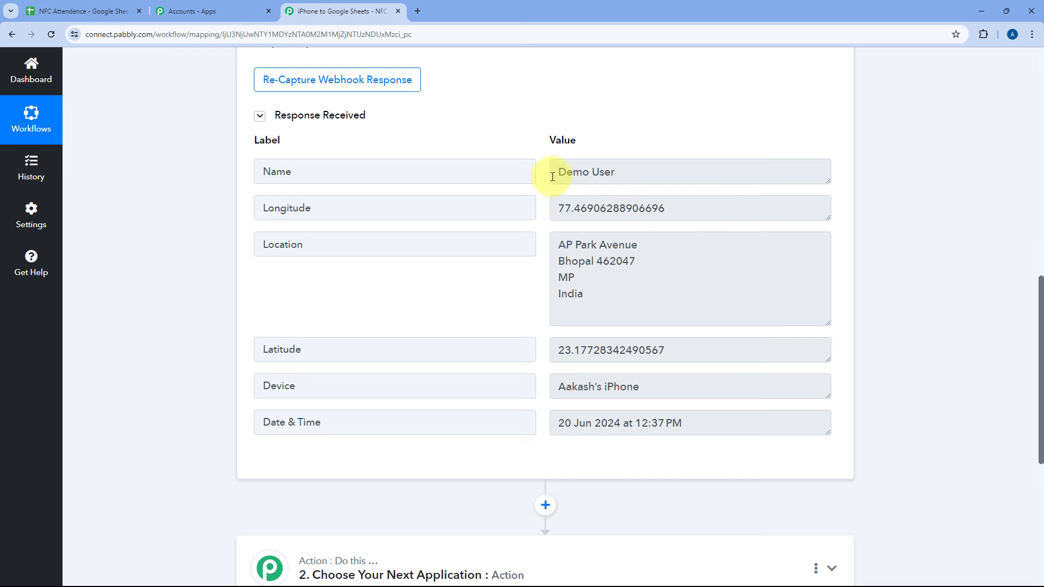
Back in the Pabbly Connect workflow, set the action step's app to Google Sheets with the Add New Row event.
{"action": "scroll", "coordinate": [549, 182], "scroll_direction": "down", "scroll_amount": 6}
{"action": "left_click", "coordinate": [533, 212]}
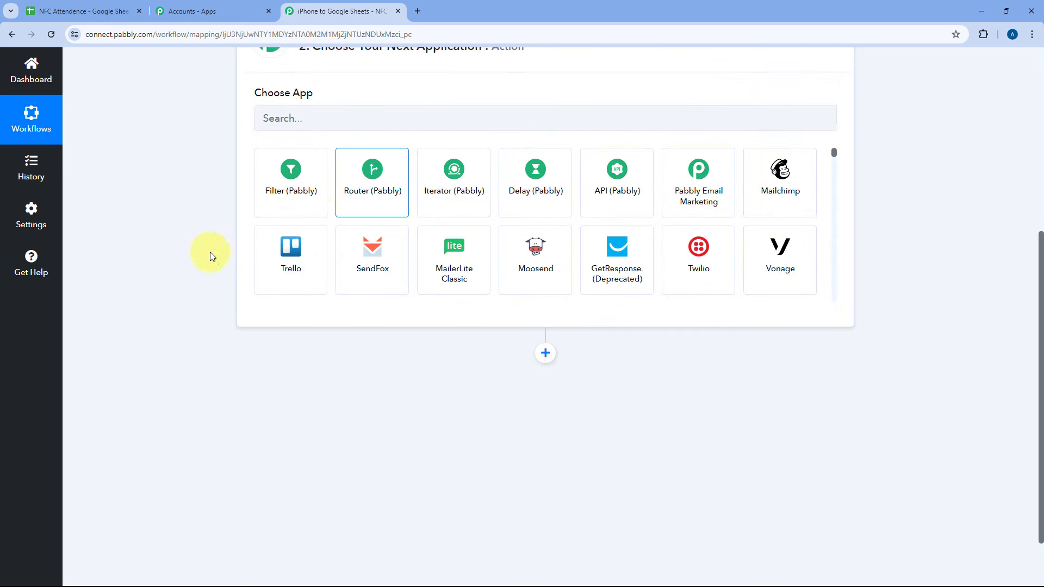
{"action": "scroll", "coordinate": [210, 256], "scroll_direction": "up", "scroll_amount": 3}
{"action": "left_click", "coordinate": [297, 272]}
{"action": "type", "text": "Google Sheets"}
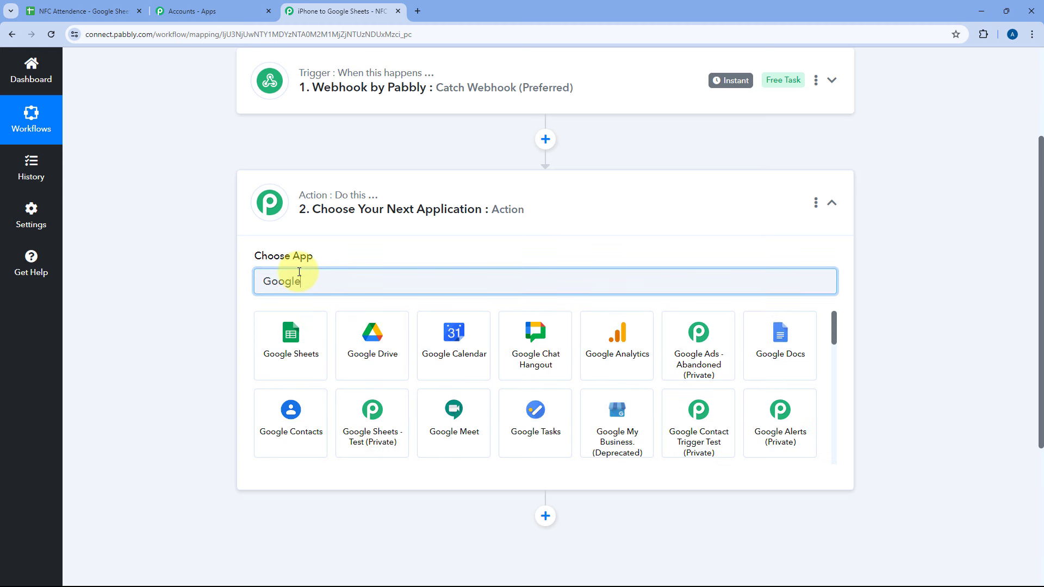
{"action": "left_click", "coordinate": [291, 326]}
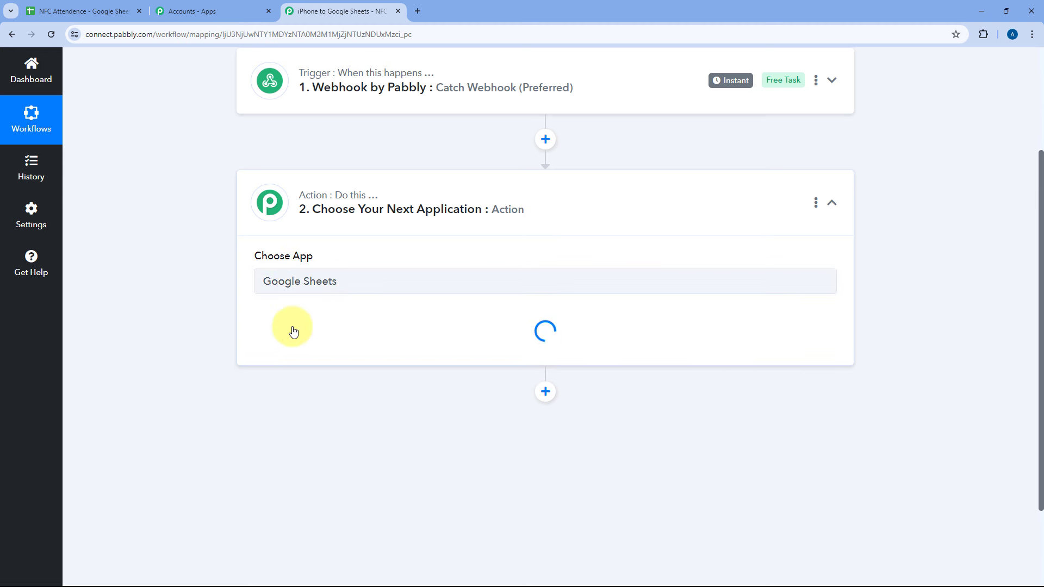
{"action": "left_click", "coordinate": [300, 283]}
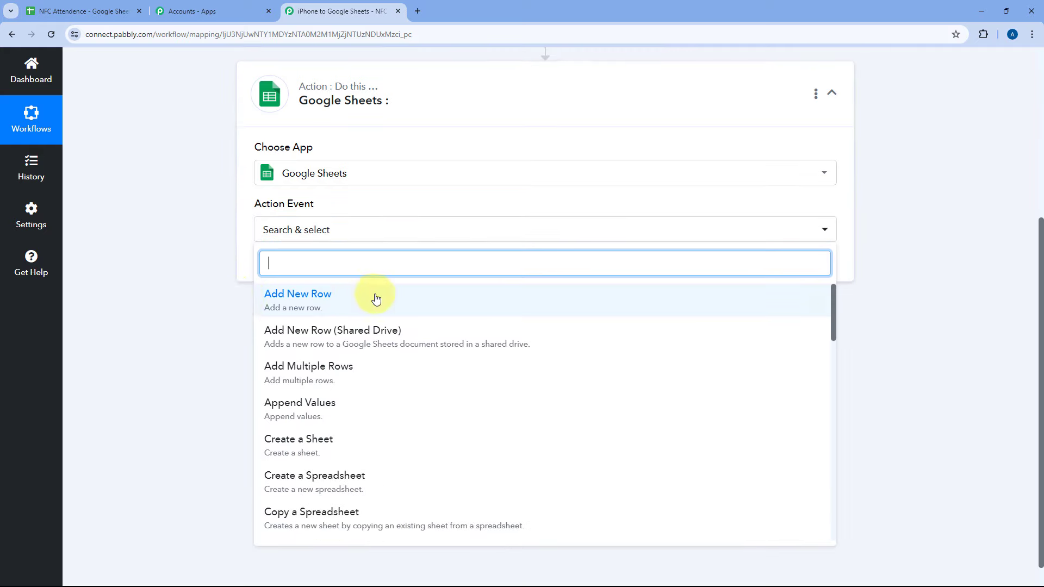
{"action": "left_click", "coordinate": [303, 298]}
Connect the action step to Google Sheets through a new connection, signing in with the Google account and granting Pabbly Connect access.
{"action": "left_click", "coordinate": [293, 275]}
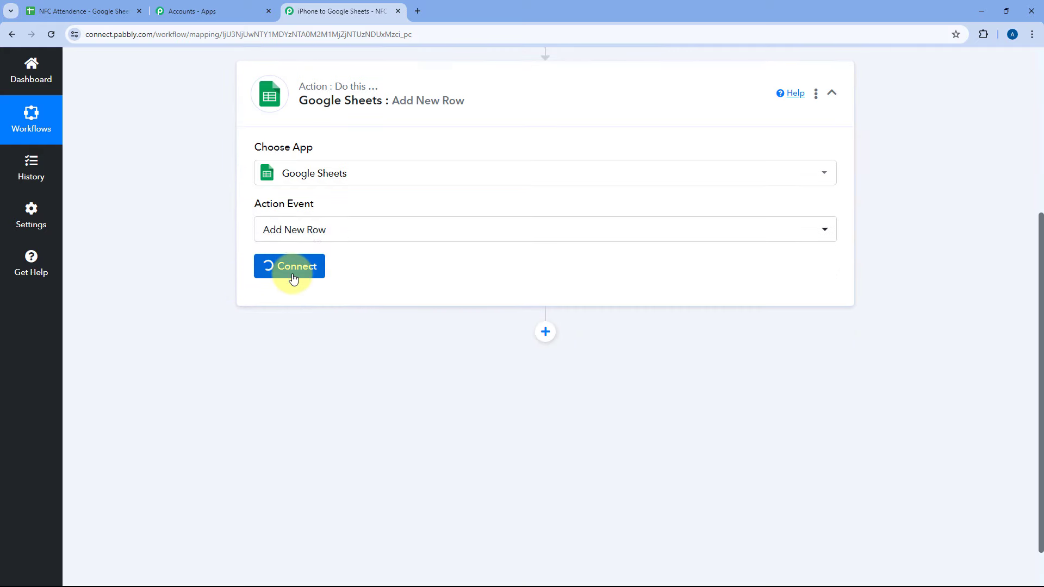
{"action": "left_click", "coordinate": [484, 187]}
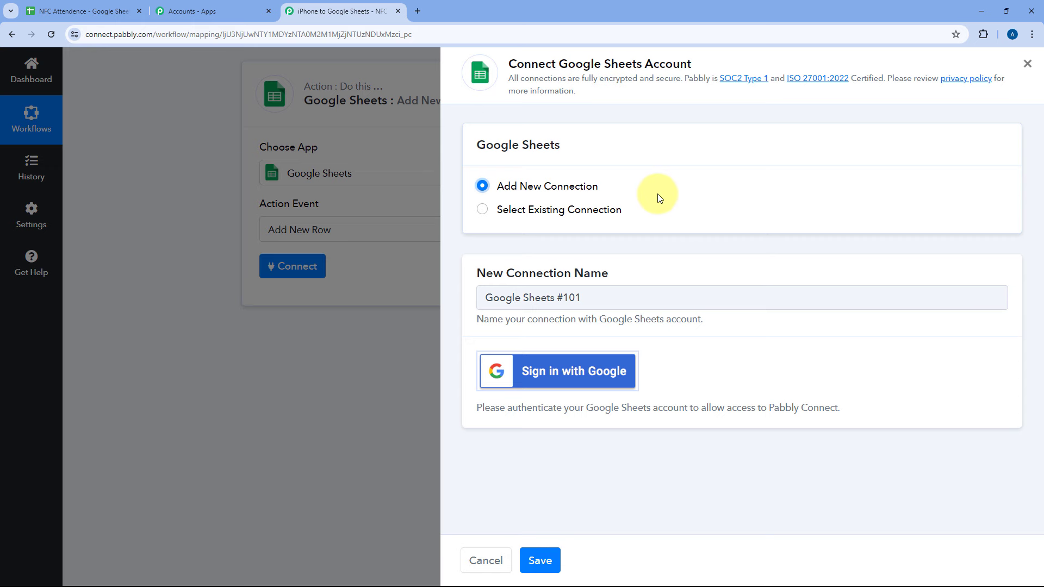
{"action": "left_click", "coordinate": [561, 374]}
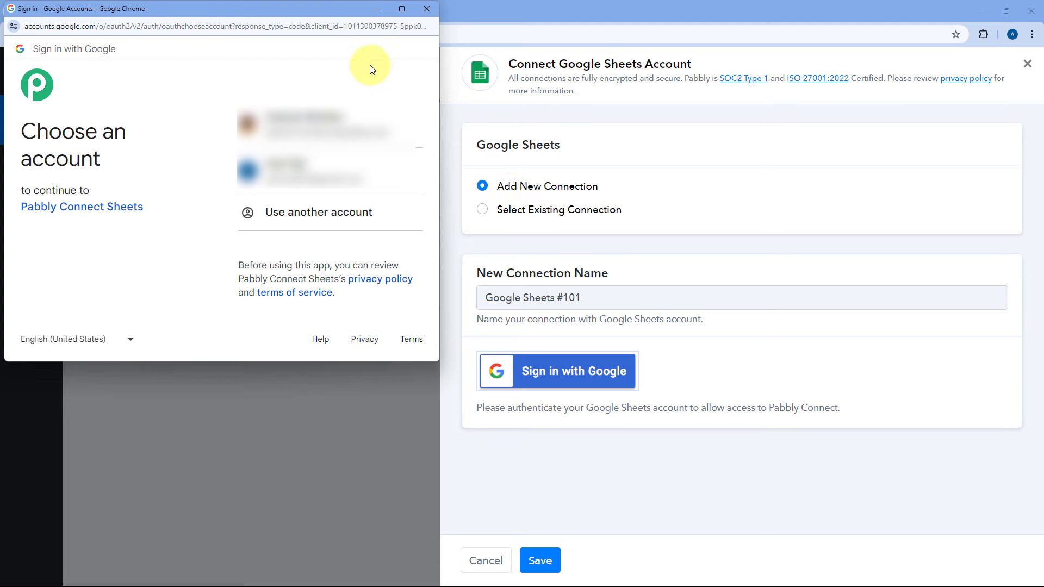
{"action": "left_click", "coordinate": [291, 170]}
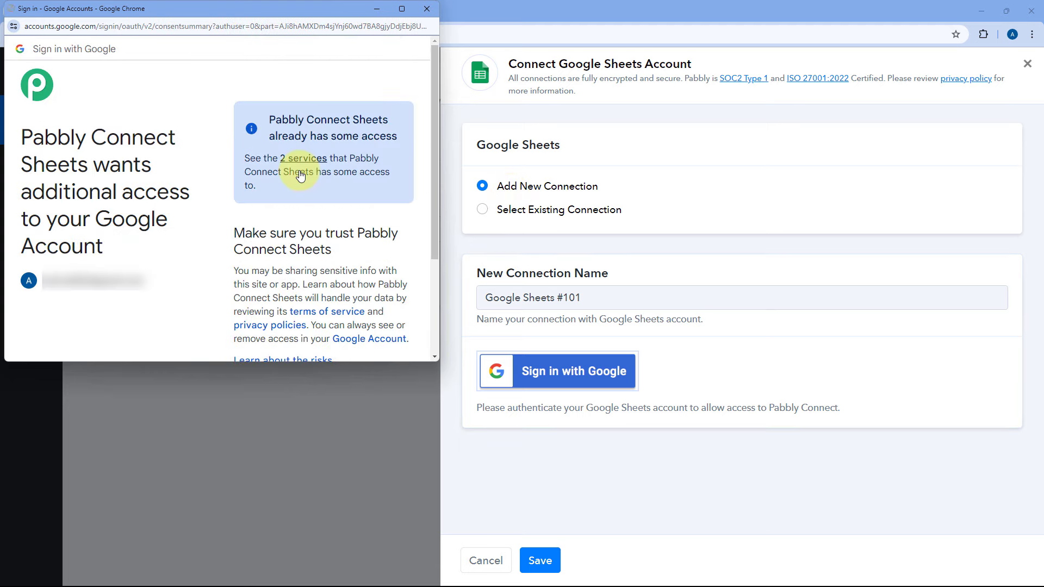
{"action": "scroll", "coordinate": [300, 175], "scroll_direction": "down", "scroll_amount": 3}
{"action": "left_click", "coordinate": [334, 277]}
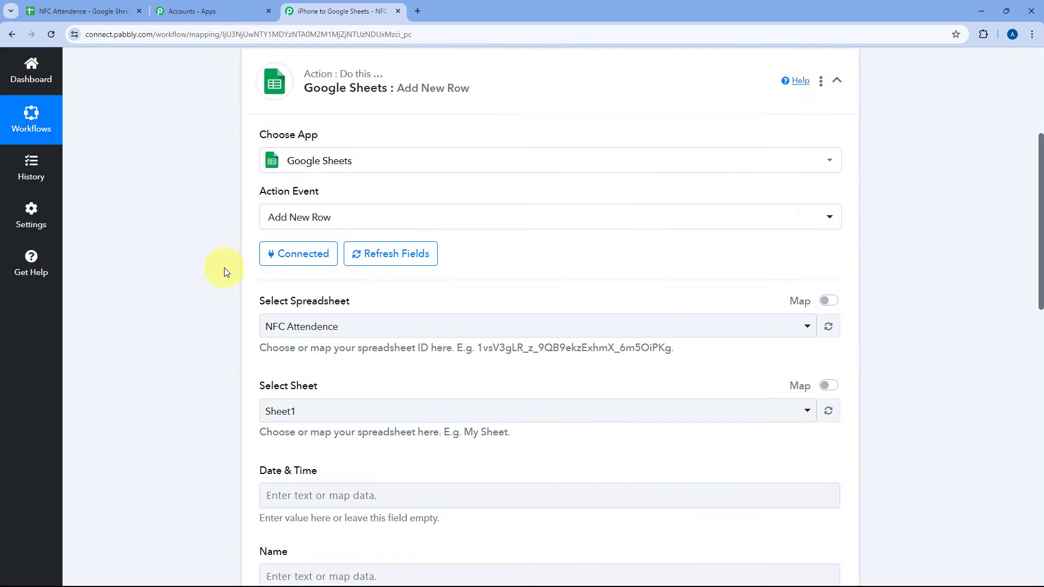
Look through the spreadsheets available to the Add New Row action, and close the list without changing the selection.
{"action": "scroll", "coordinate": [224, 267], "scroll_direction": "down", "scroll_amount": 2}
{"action": "scroll", "coordinate": [224, 270], "scroll_direction": "down", "scroll_amount": 1}
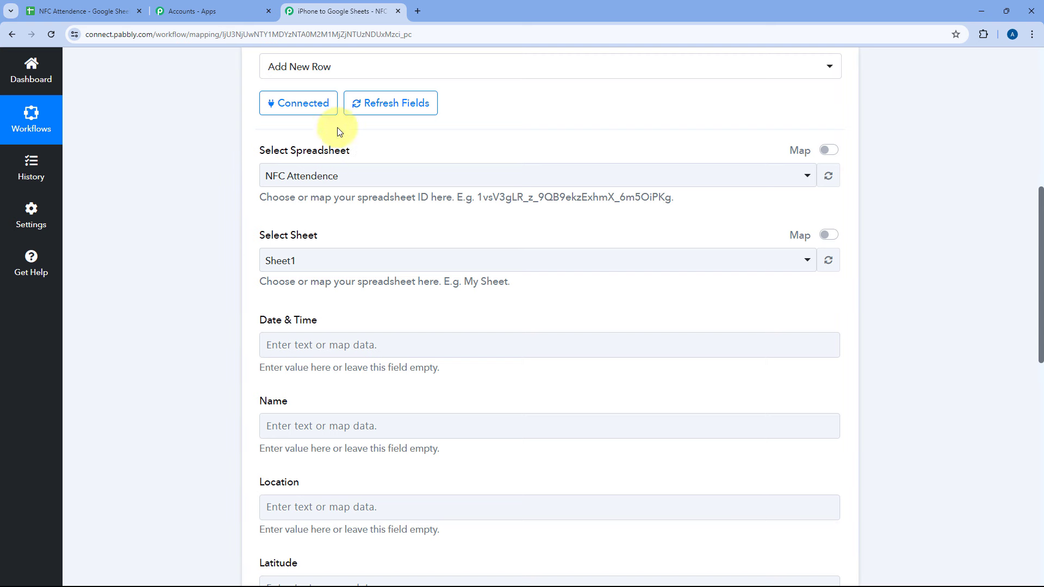
{"action": "left_click", "coordinate": [430, 180]}
{"action": "scroll", "coordinate": [220, 188], "scroll_direction": "down", "scroll_amount": 2}
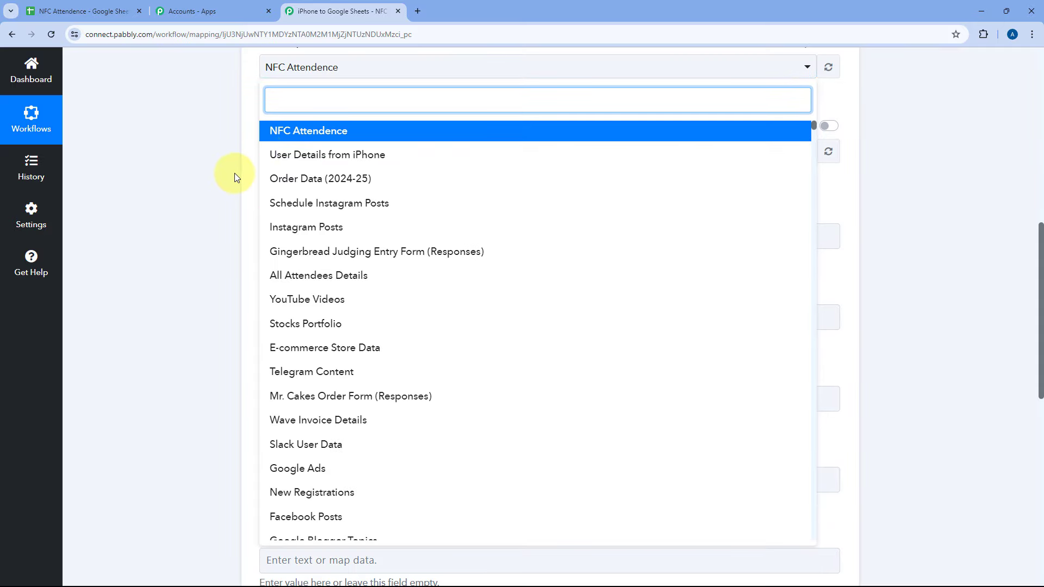
{"action": "scroll", "coordinate": [292, 214], "scroll_direction": "down", "scroll_amount": 4}
{"action": "scroll", "coordinate": [365, 233], "scroll_direction": "up", "scroll_amount": 2}
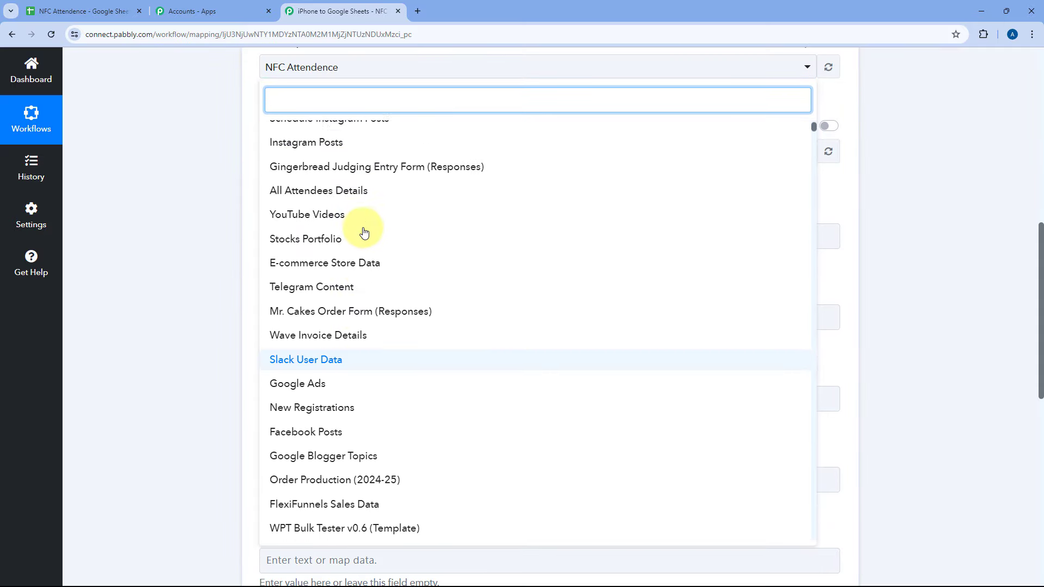
{"action": "scroll", "coordinate": [365, 233], "scroll_direction": "up", "scroll_amount": 2}
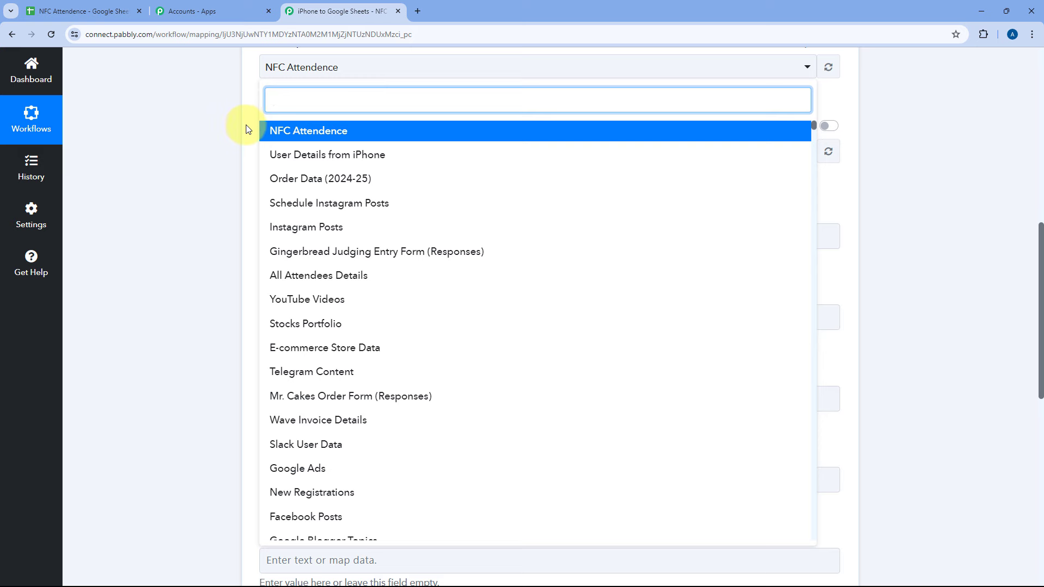
{"action": "scroll", "coordinate": [248, 131], "scroll_direction": "up", "scroll_amount": 1}
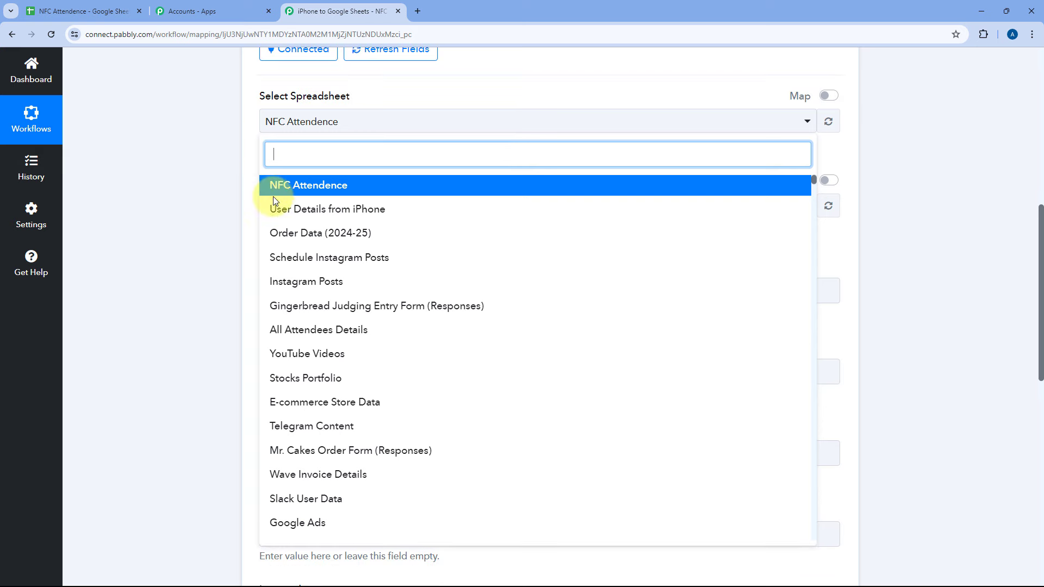
{"action": "left_click", "coordinate": [251, 139]}
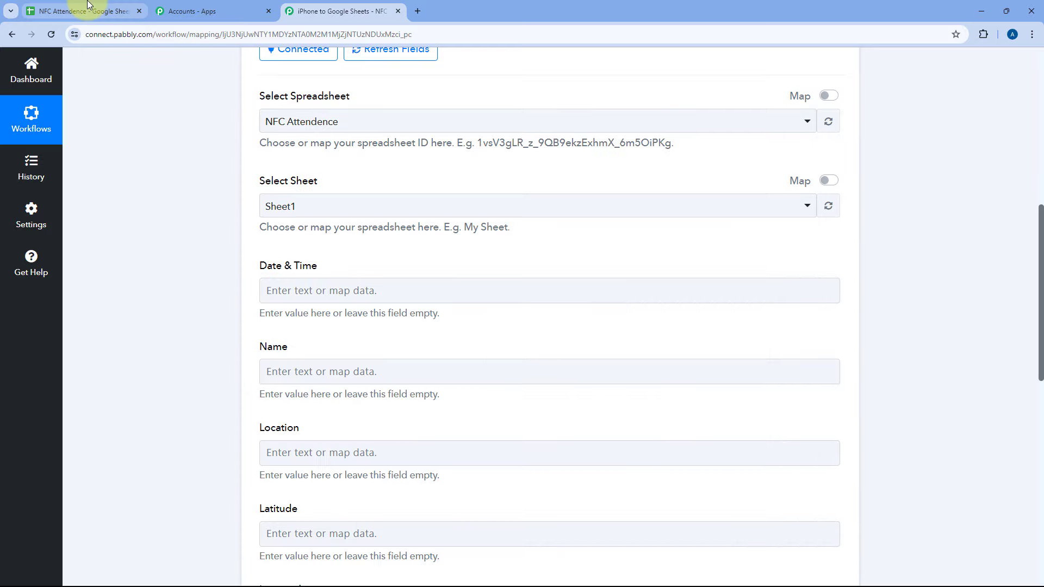
Check the attendance spreadsheet's title in Google Sheets, and choose NFC Attendence as the action's spreadsheet in Pabbly Connect.
{"action": "left_click", "coordinate": [90, 10]}
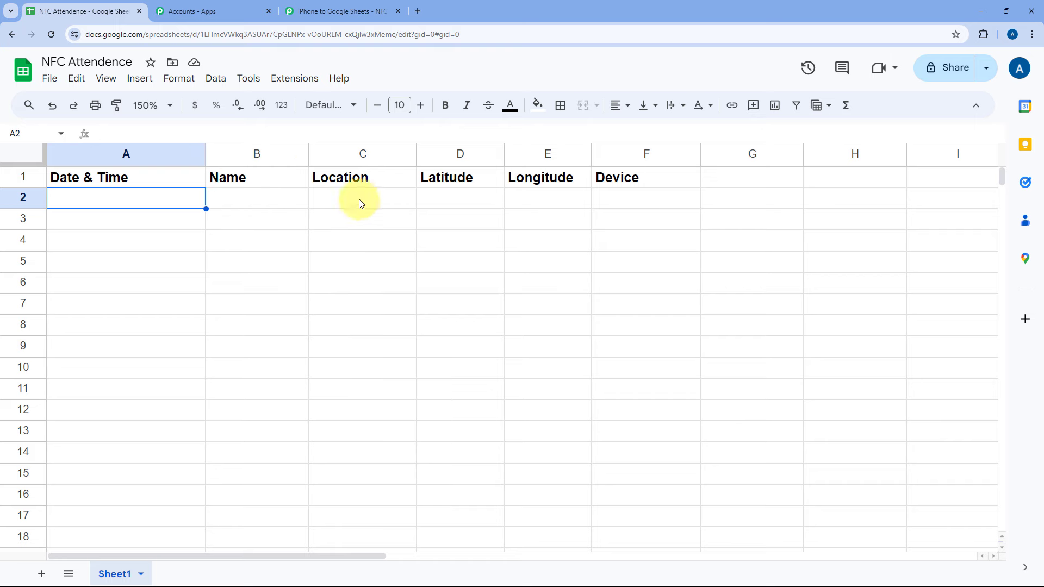
{"action": "left_click", "coordinate": [359, 8]}
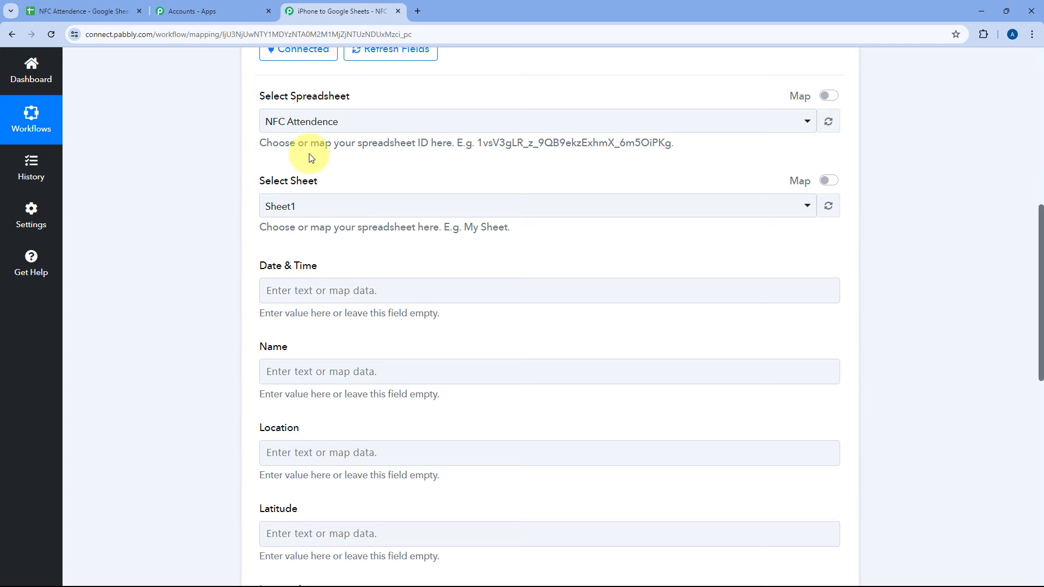
{"action": "left_click", "coordinate": [331, 128]}
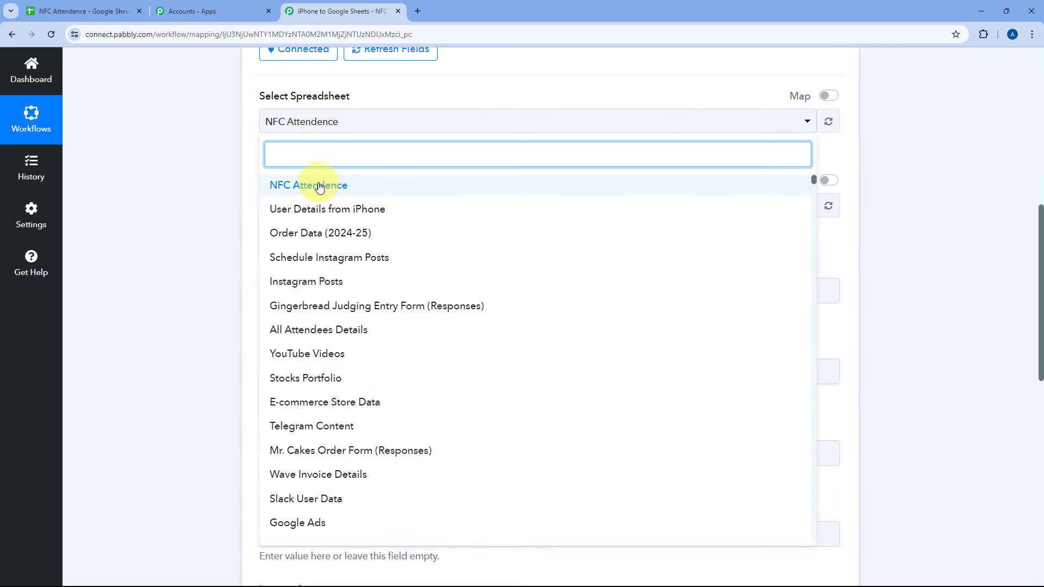
{"action": "left_click", "coordinate": [336, 186]}
{"action": "scroll", "coordinate": [341, 161], "scroll_direction": "down", "scroll_amount": 1}
{"action": "scroll", "coordinate": [331, 163], "scroll_direction": "up", "scroll_amount": 1}
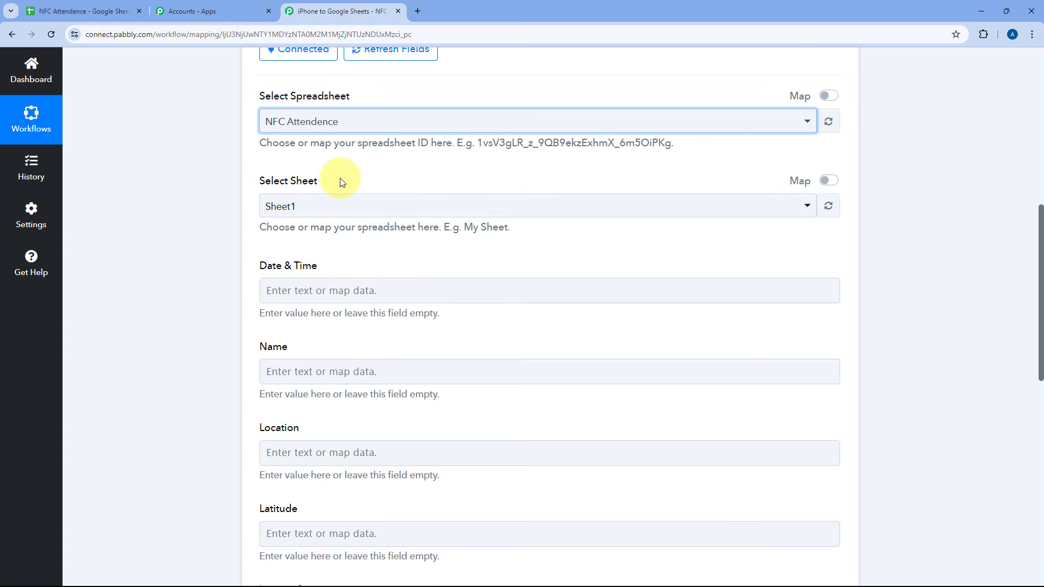
Check the tab name in the Google Sheets spreadsheet, and choose Sheet1 as the action's sheet in Pabbly Connect.
{"action": "left_click", "coordinate": [87, 11]}
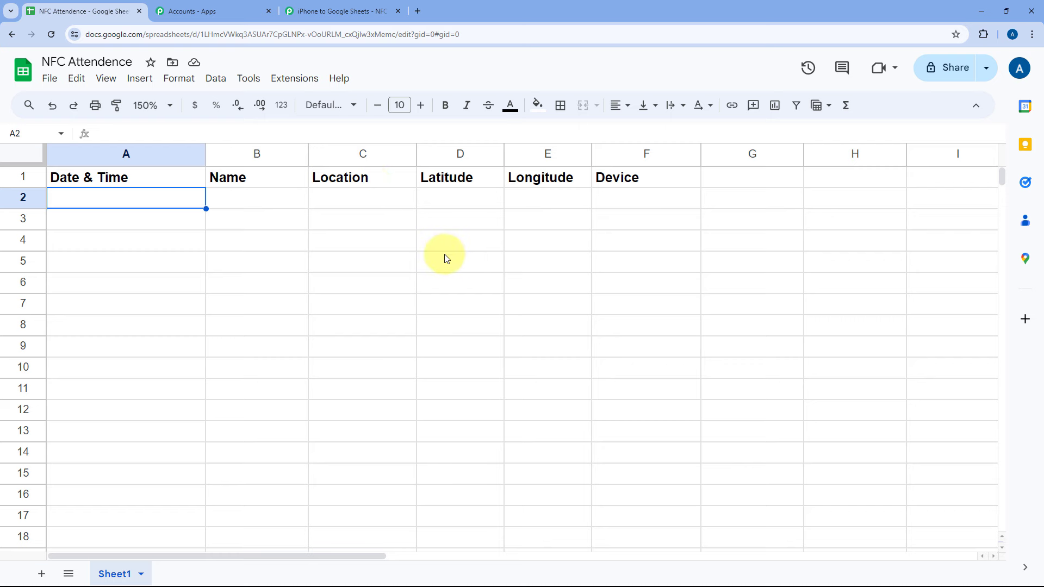
{"action": "left_click", "coordinate": [340, 11]}
{"action": "left_click", "coordinate": [313, 206]}
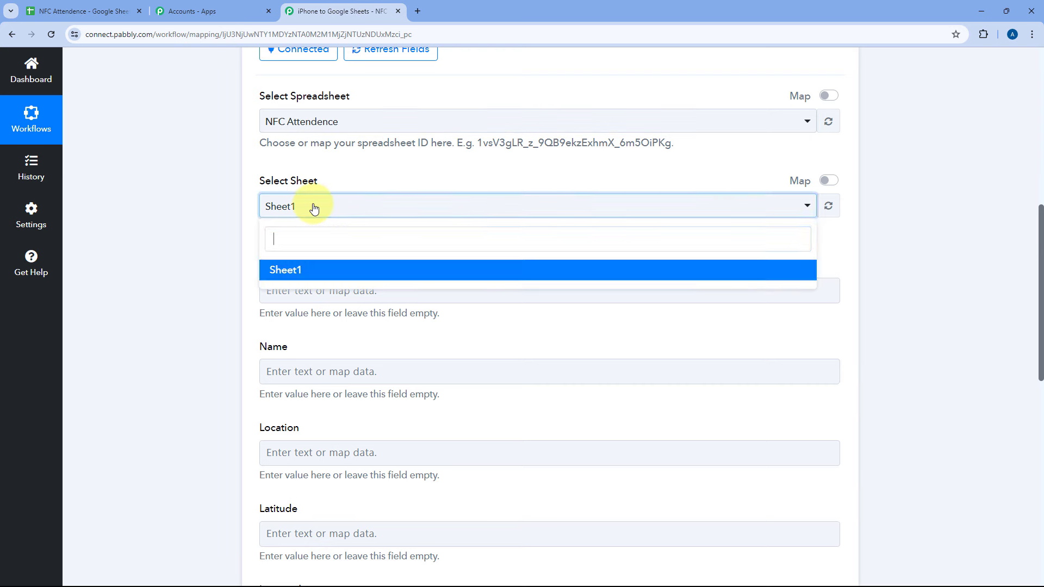
{"action": "left_click", "coordinate": [297, 272]}
Compare the column headings in the Google Sheets spreadsheet with the action step's fields in Pabbly Connect.
{"action": "scroll", "coordinate": [278, 241], "scroll_direction": "down", "scroll_amount": 2}
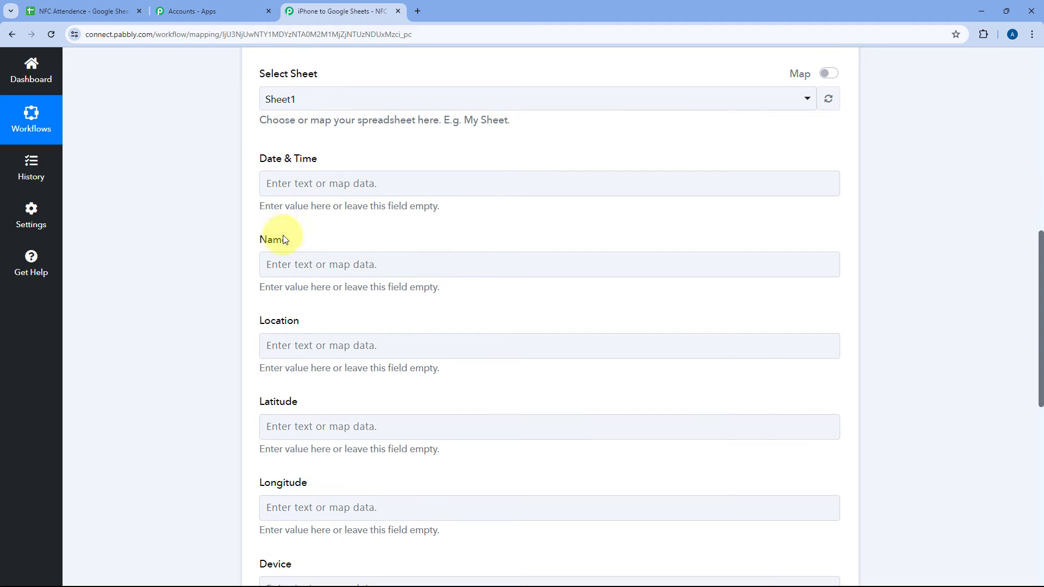
{"action": "left_click", "coordinate": [93, 10]}
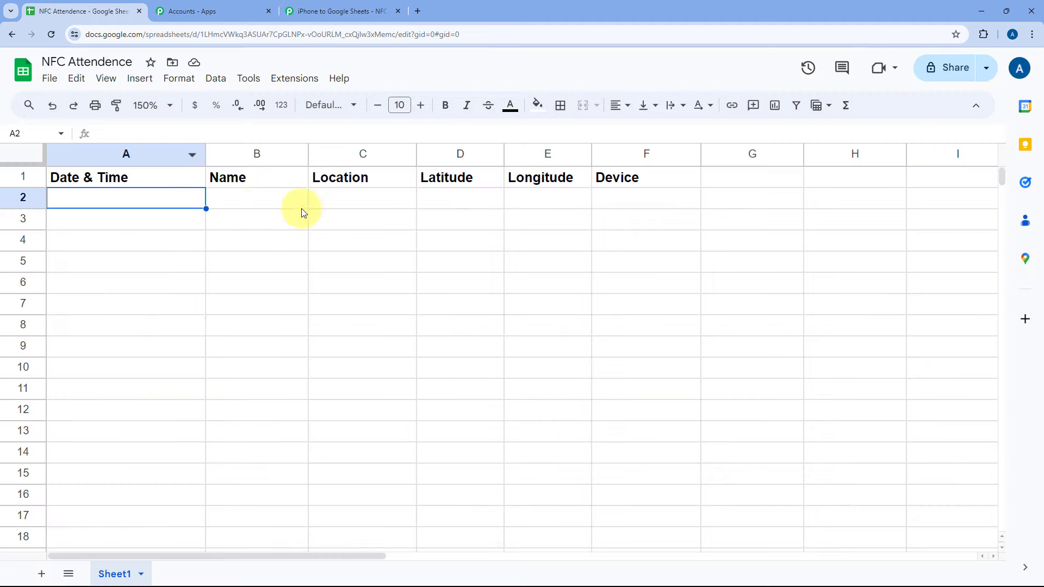
{"action": "left_click", "coordinate": [343, 10]}
{"action": "scroll", "coordinate": [269, 112], "scroll_direction": "down", "scroll_amount": 1}
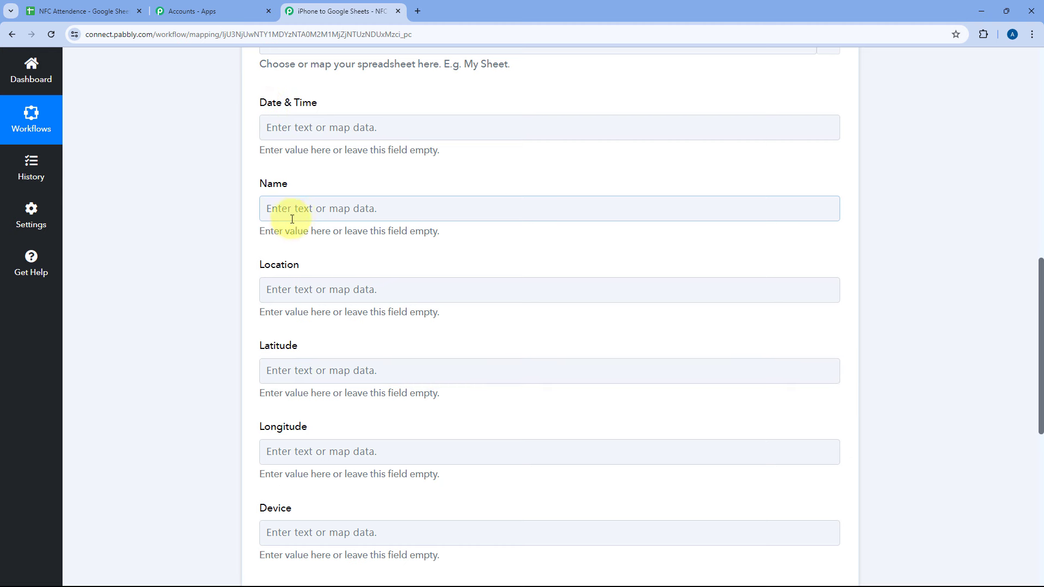
Expand the webhook trigger step and review the labels and values in its received response.
{"action": "scroll", "coordinate": [408, 191], "scroll_direction": "up", "scroll_amount": 10}
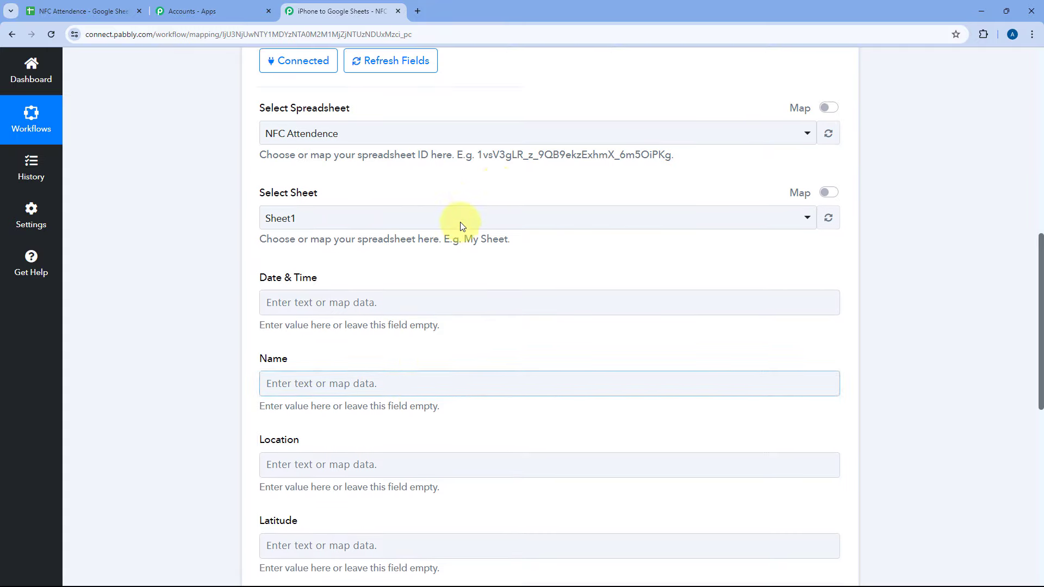
{"action": "left_click", "coordinate": [539, 132]}
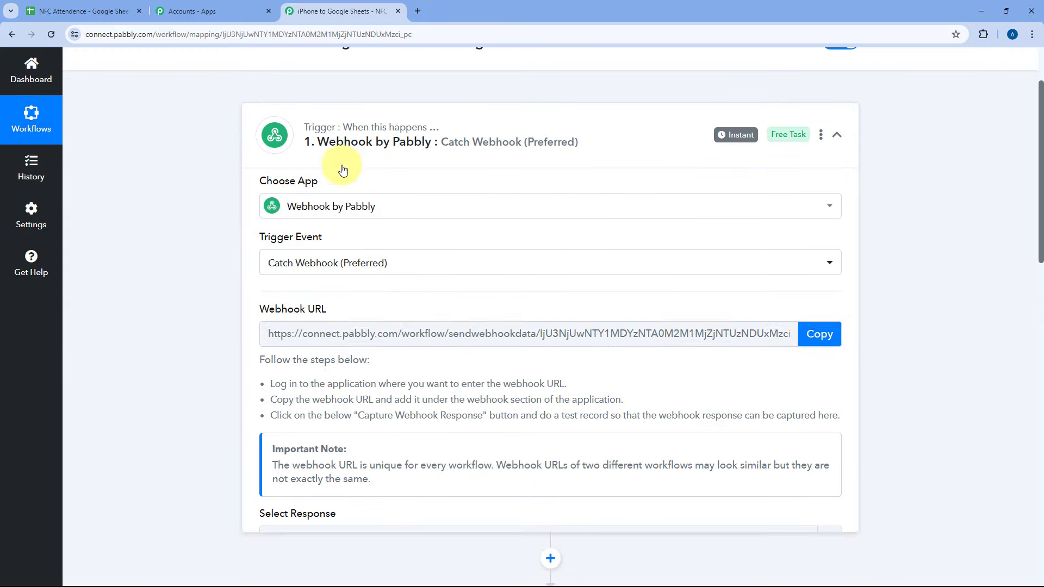
{"action": "scroll", "coordinate": [251, 223], "scroll_direction": "down", "scroll_amount": 5}
{"action": "scroll", "coordinate": [213, 216], "scroll_direction": "down", "scroll_amount": 5}
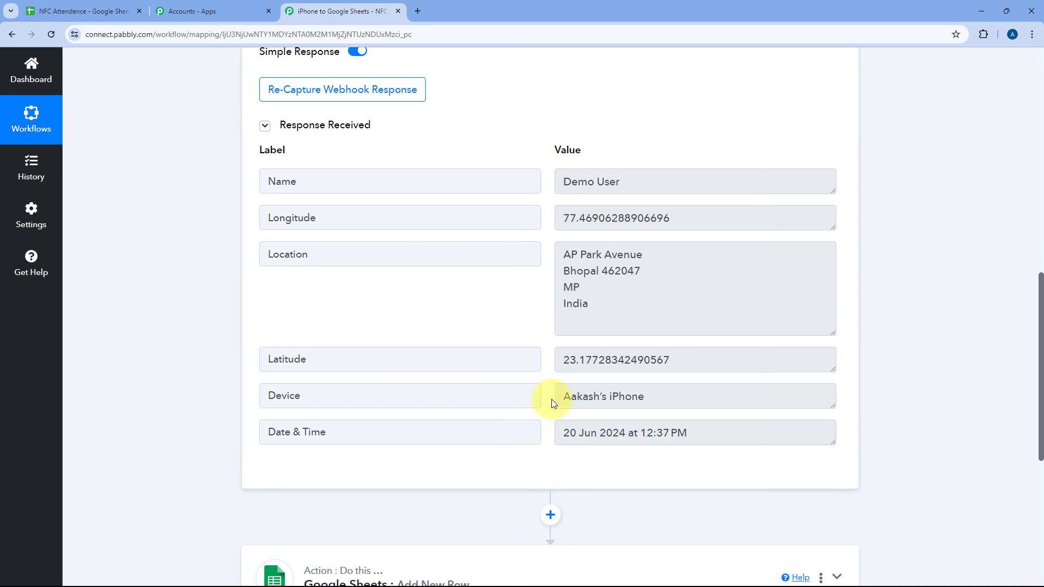
{"action": "scroll", "coordinate": [207, 333], "scroll_direction": "down", "scroll_amount": 1}
{"action": "scroll", "coordinate": [208, 333], "scroll_direction": "down", "scroll_amount": 5}
Expand the Google Sheets action step and map its Date & Time field to the webhook response's Date & Time value.
{"action": "left_click", "coordinate": [462, 214]}
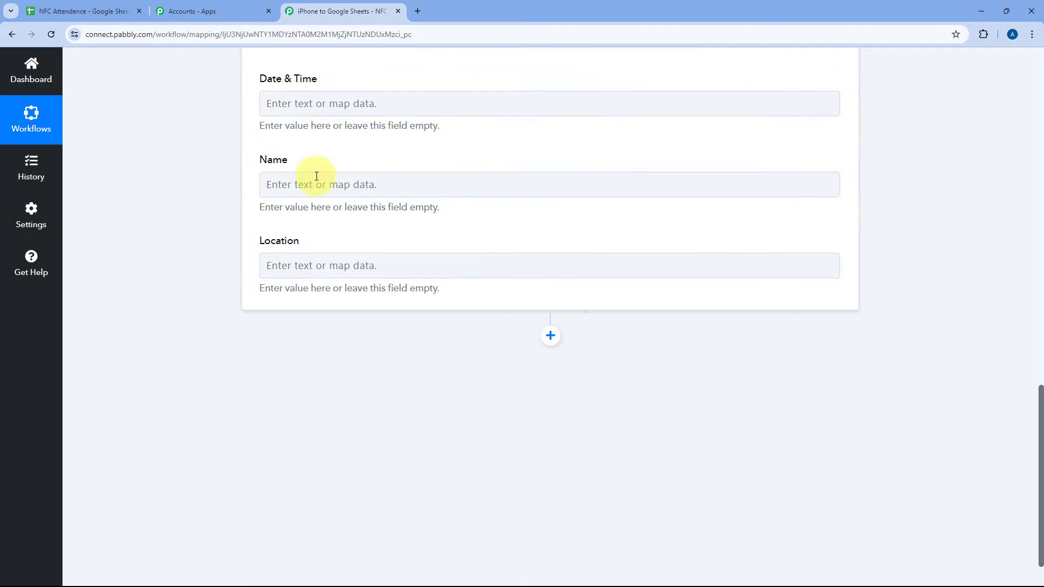
{"action": "scroll", "coordinate": [216, 200], "scroll_direction": "down", "scroll_amount": 5}
{"action": "scroll", "coordinate": [216, 197], "scroll_direction": "up", "scroll_amount": 12}
{"action": "scroll", "coordinate": [213, 199], "scroll_direction": "down", "scroll_amount": 5}
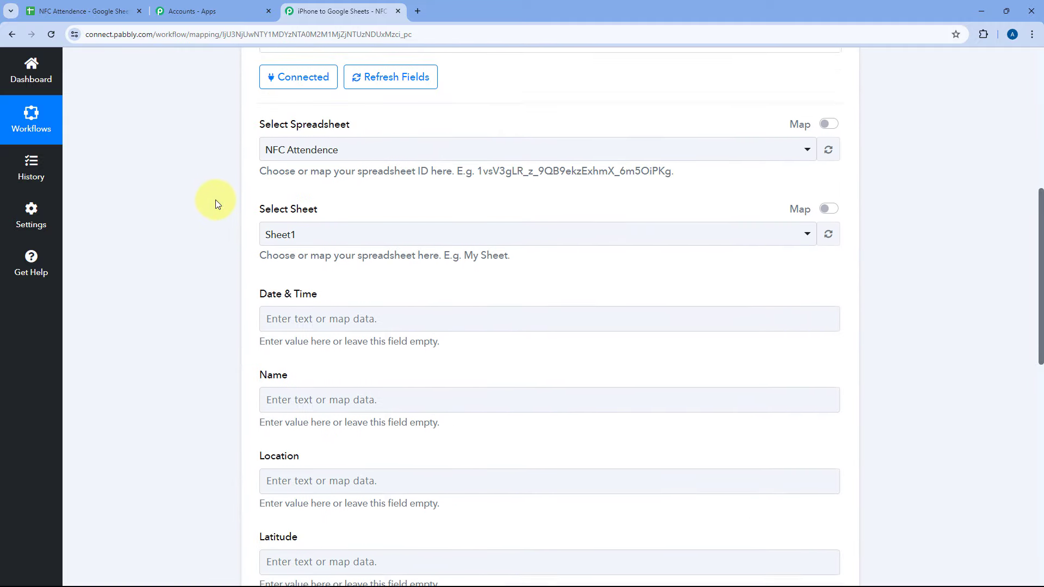
{"action": "scroll", "coordinate": [217, 201], "scroll_direction": "down", "scroll_amount": 2}
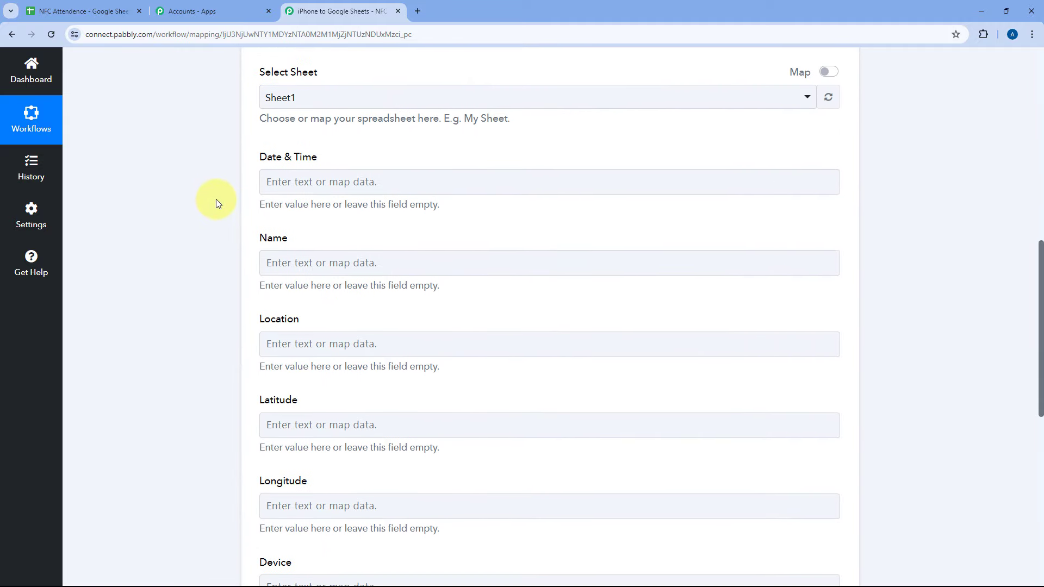
{"action": "left_click", "coordinate": [310, 184]}
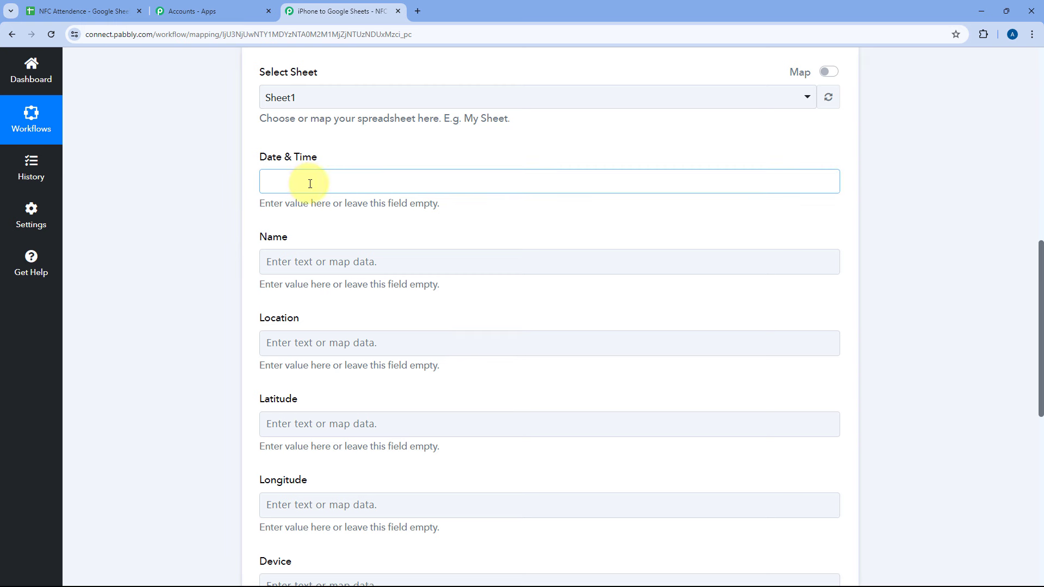
{"action": "scroll", "coordinate": [326, 158], "scroll_direction": "down", "scroll_amount": 1}
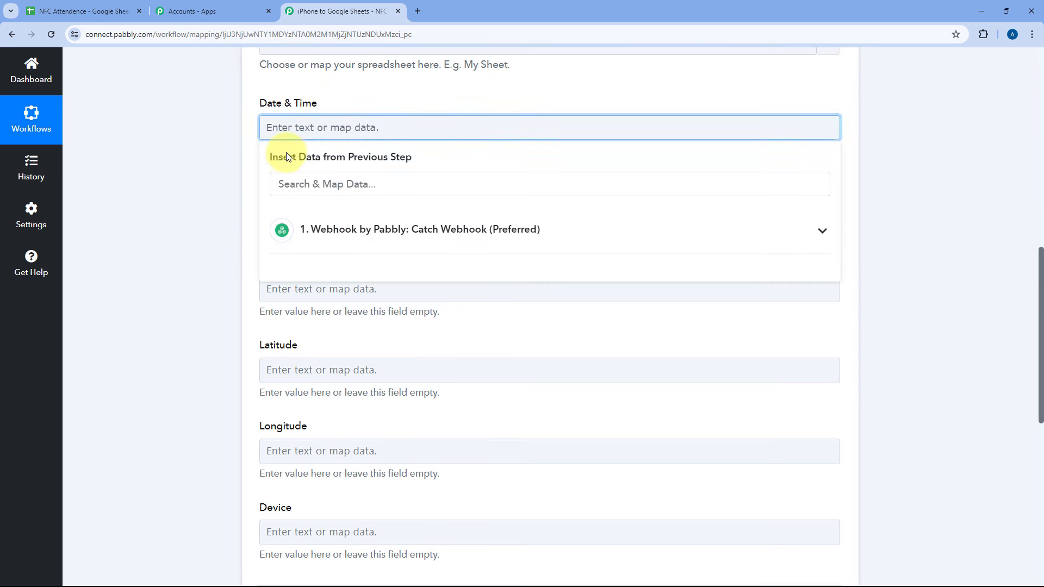
{"action": "left_click", "coordinate": [380, 229]}
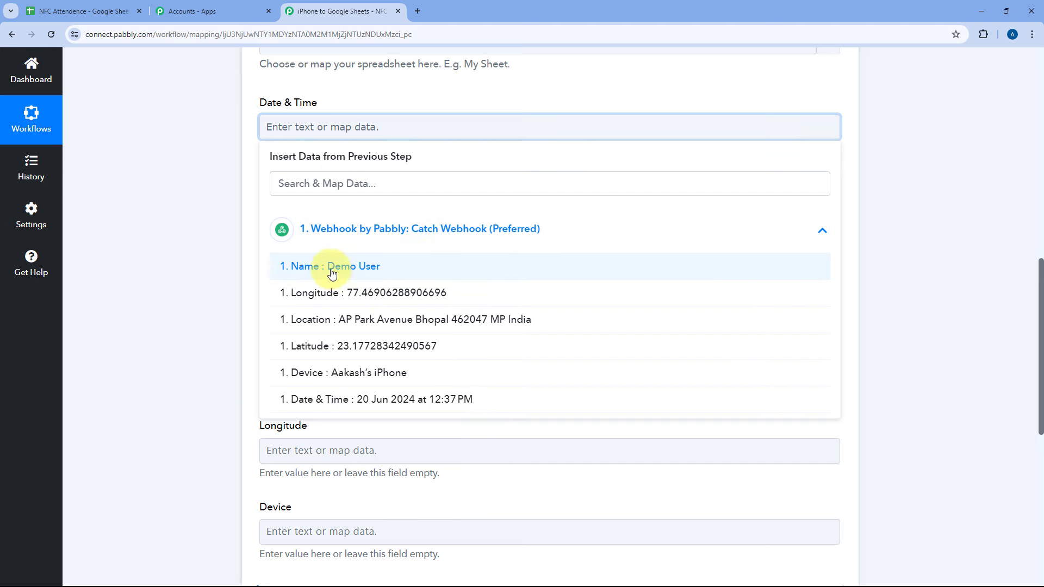
{"action": "left_click", "coordinate": [288, 399]}
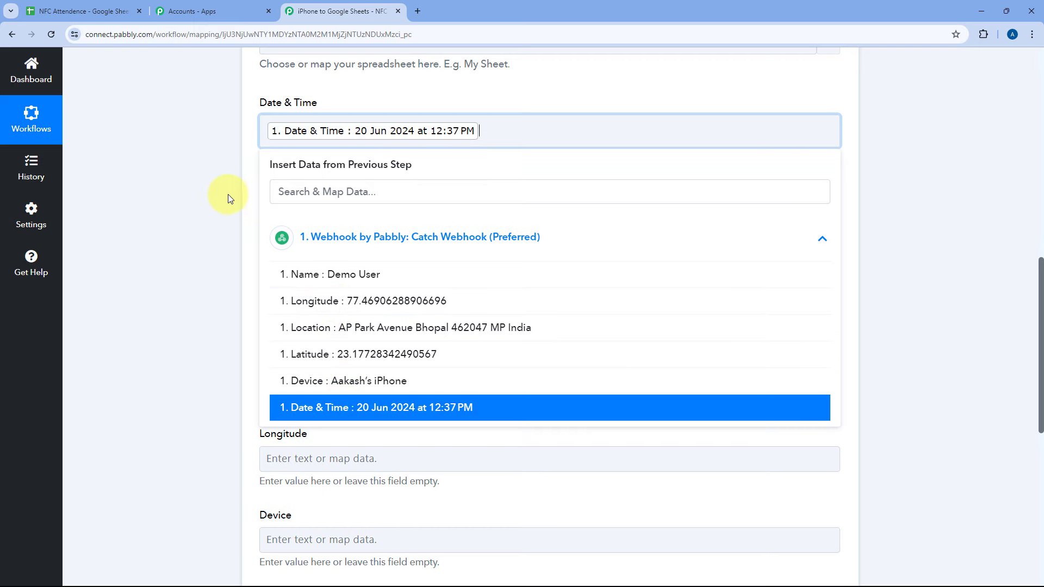
{"action": "left_click", "coordinate": [233, 191]}
Map the Name field to the Name value from the webhook response.
{"action": "scroll", "coordinate": [232, 190], "scroll_direction": "down", "scroll_amount": 1}
{"action": "left_click", "coordinate": [306, 163]}
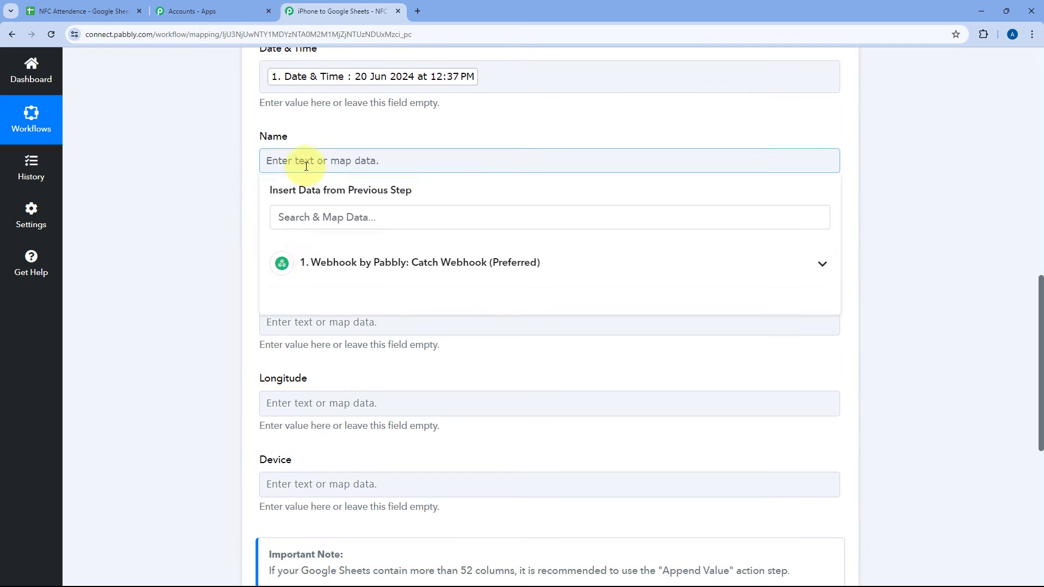
{"action": "left_click", "coordinate": [318, 263]}
{"action": "left_click", "coordinate": [291, 301]}
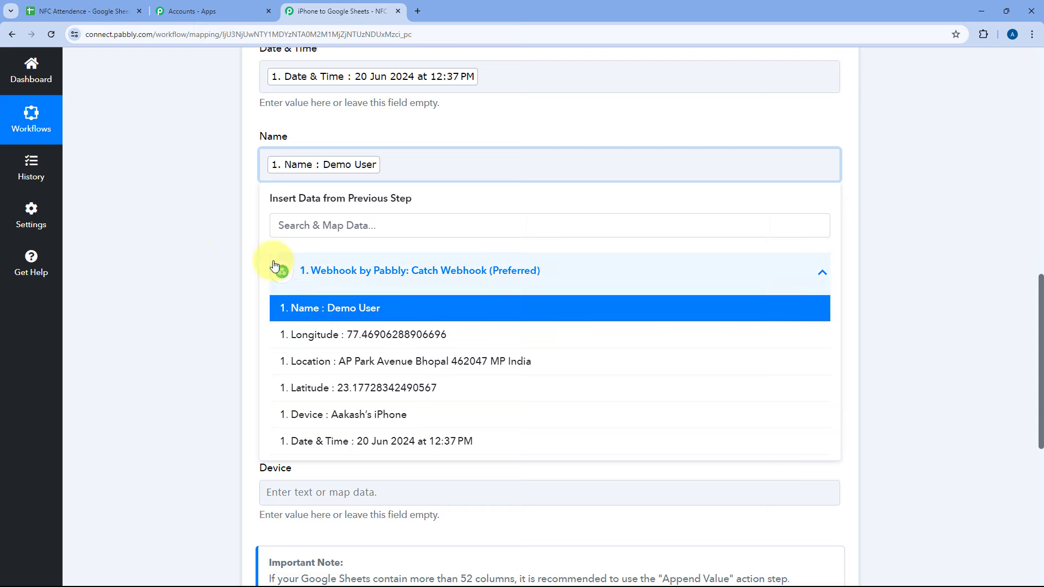
{"action": "left_click", "coordinate": [221, 245]}
Map the Location field to the Location value from the webhook response.
{"action": "scroll", "coordinate": [261, 207], "scroll_direction": "down", "scroll_amount": 1}
{"action": "left_click", "coordinate": [302, 195]}
{"action": "left_click", "coordinate": [319, 296]}
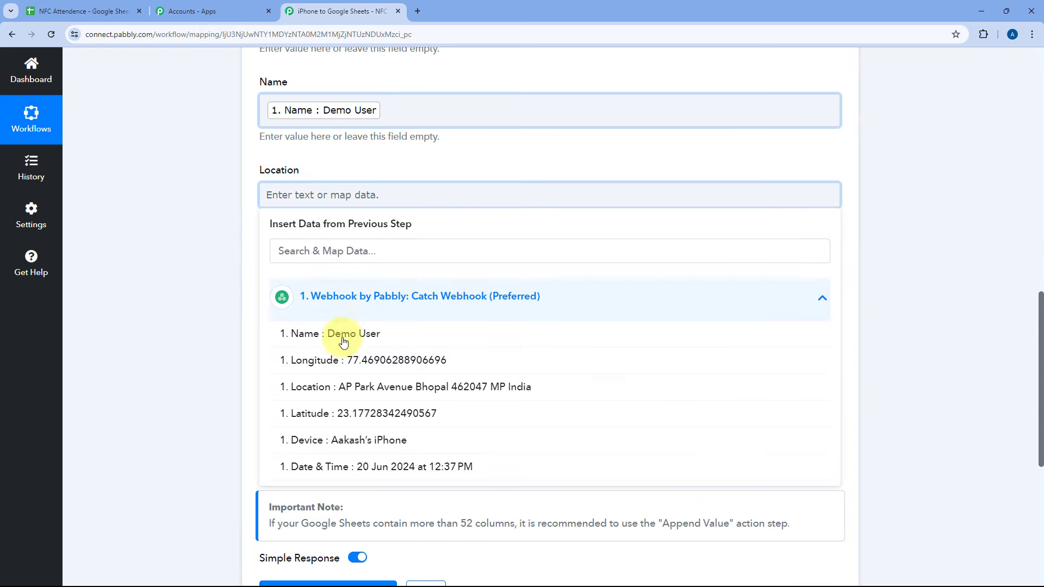
{"action": "left_click", "coordinate": [288, 387]}
{"action": "left_click", "coordinate": [232, 250]}
Map the Latitude field to the Latitude value from the webhook response.
{"action": "scroll", "coordinate": [233, 250], "scroll_direction": "down", "scroll_amount": 2}
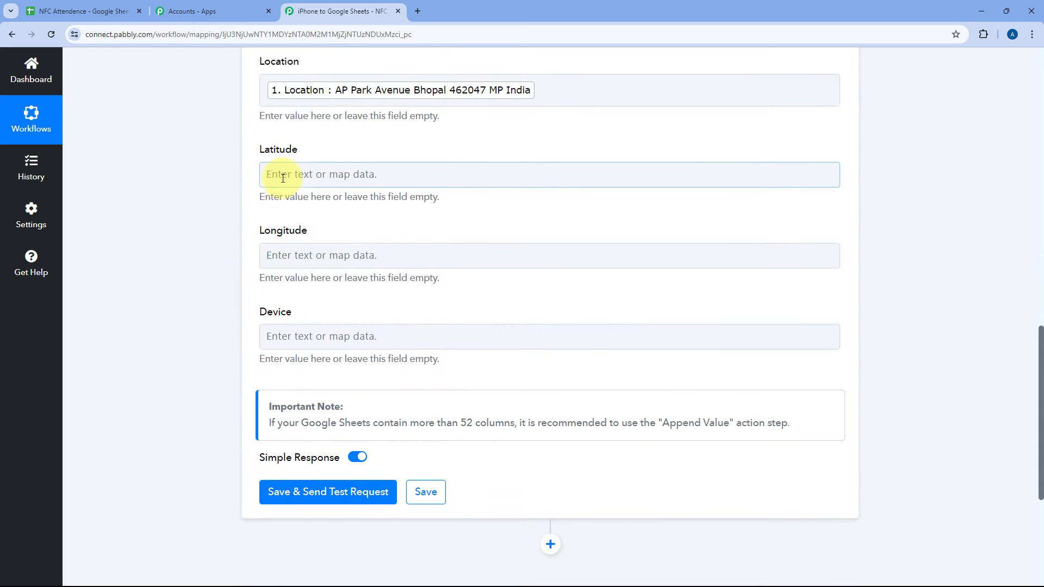
{"action": "left_click", "coordinate": [283, 177]}
{"action": "left_click", "coordinate": [343, 276]}
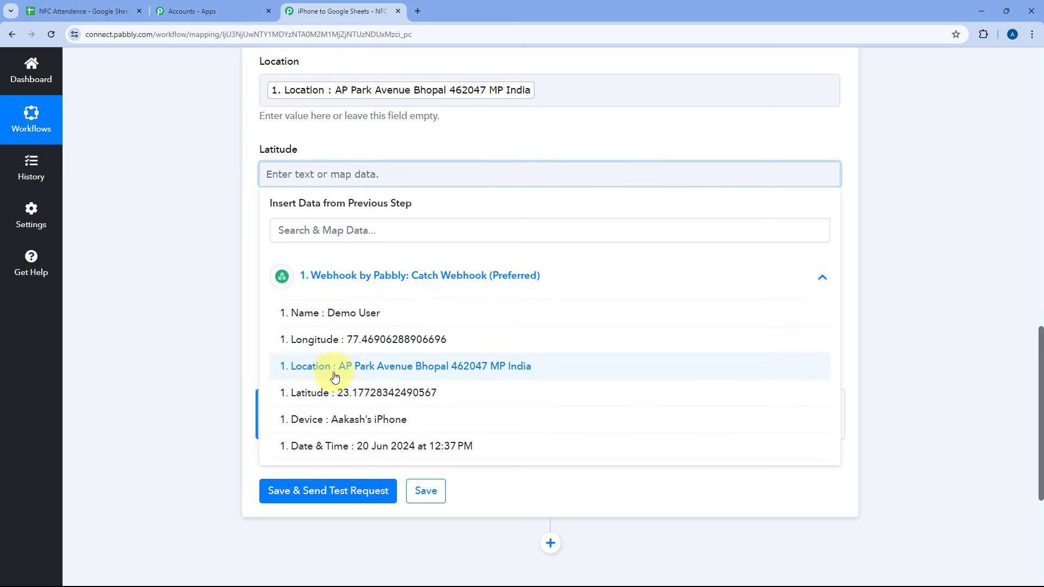
{"action": "left_click", "coordinate": [291, 393]}
{"action": "left_click", "coordinate": [233, 233]}
Map the Longitude field to the Longitude value from the webhook response.
{"action": "left_click", "coordinate": [298, 262]}
{"action": "scroll", "coordinate": [240, 256], "scroll_direction": "down", "scroll_amount": 1}
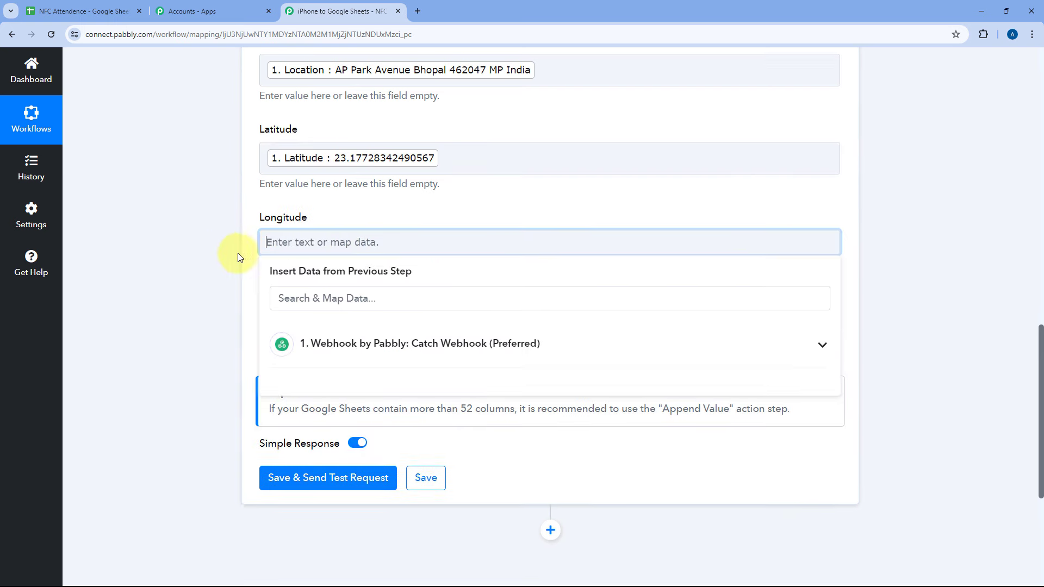
{"action": "left_click", "coordinate": [338, 322]}
{"action": "left_click", "coordinate": [345, 373]}
{"action": "left_click", "coordinate": [223, 258]}
Map the Device field to the Device value from the webhook response.
{"action": "scroll", "coordinate": [223, 258], "scroll_direction": "down", "scroll_amount": 1}
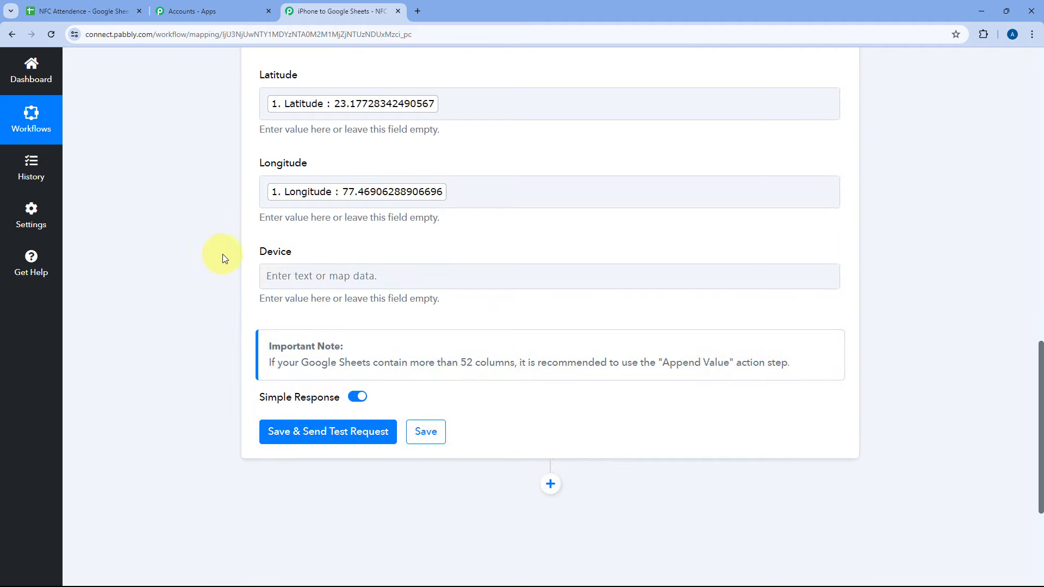
{"action": "left_click", "coordinate": [278, 238]}
{"action": "left_click", "coordinate": [305, 343]}
{"action": "scroll", "coordinate": [375, 442], "scroll_direction": "down", "scroll_amount": 1}
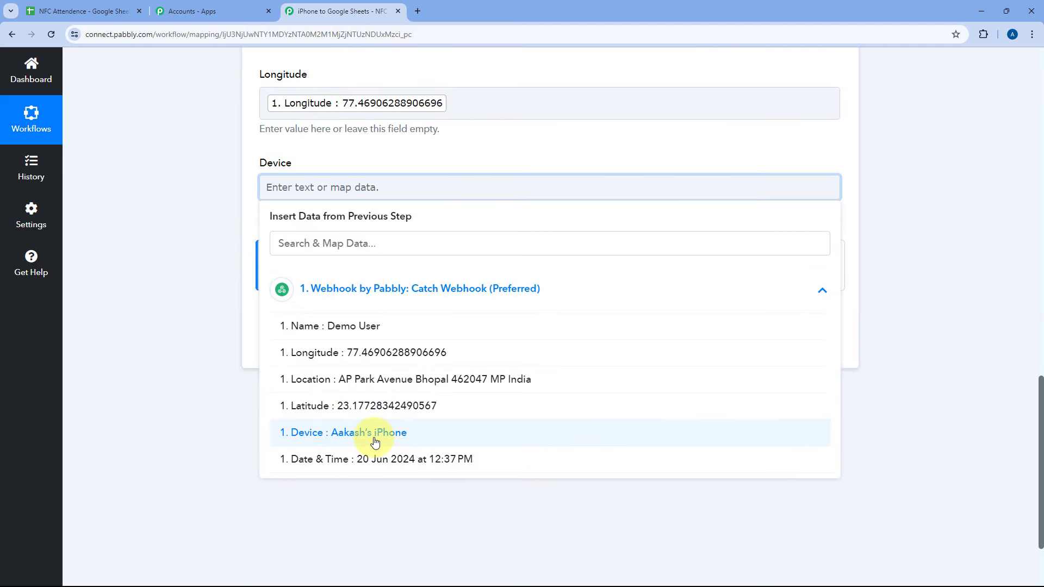
{"action": "left_click", "coordinate": [365, 435]}
{"action": "left_click", "coordinate": [188, 213]}
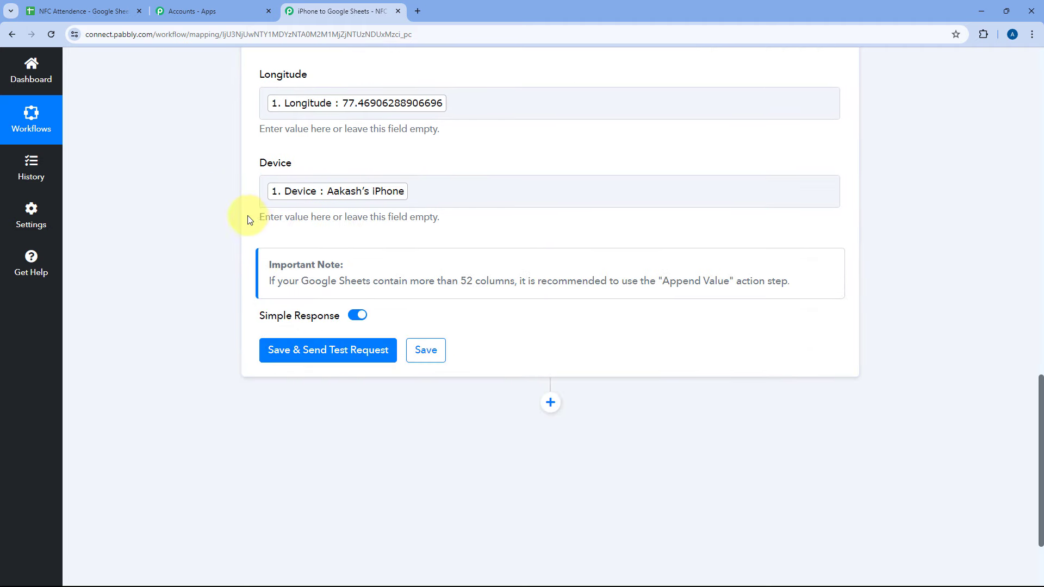
Check the mapped fields of the Google Sheets action step, save it and send a test request.
{"action": "scroll", "coordinate": [205, 239], "scroll_direction": "up", "scroll_amount": 7}
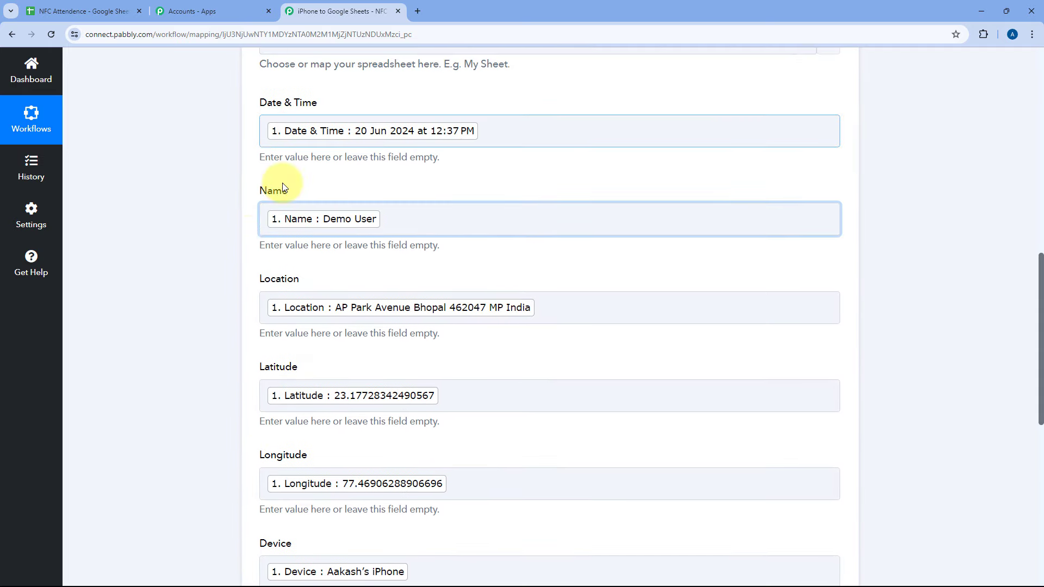
{"action": "scroll", "coordinate": [314, 166], "scroll_direction": "up", "scroll_amount": 1}
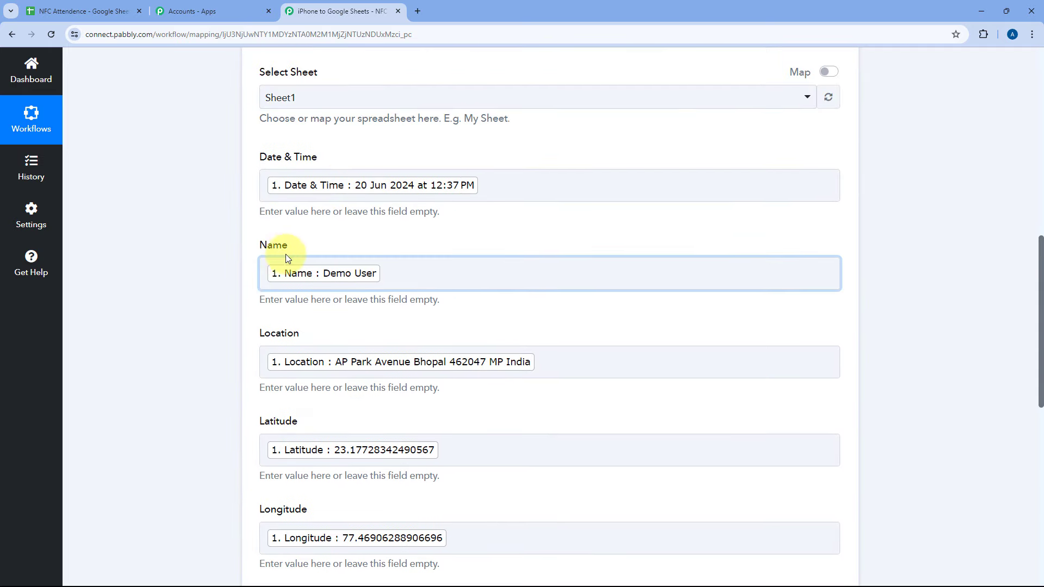
{"action": "scroll", "coordinate": [266, 242], "scroll_direction": "down", "scroll_amount": 9}
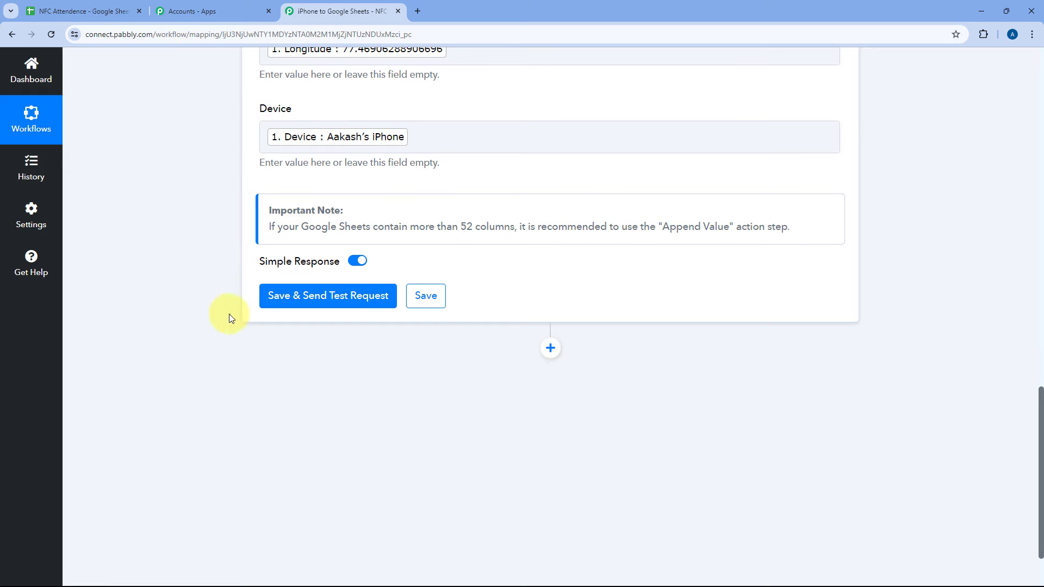
{"action": "left_click", "coordinate": [320, 296]}
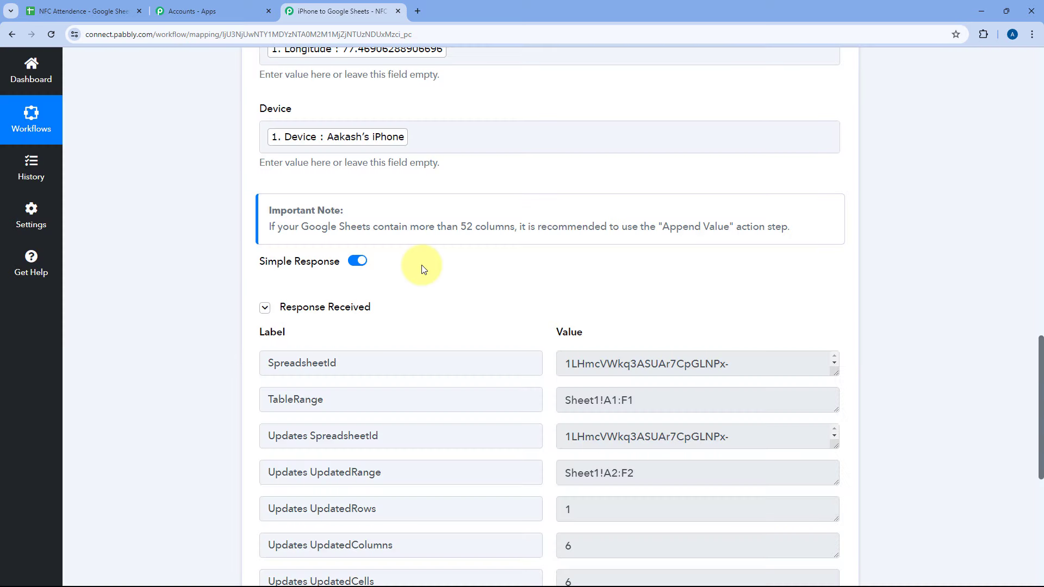
Review the response received from Google Sheets and the action step's spreadsheet, sheet and field mappings.
{"action": "scroll", "coordinate": [424, 269], "scroll_direction": "down", "scroll_amount": 2}
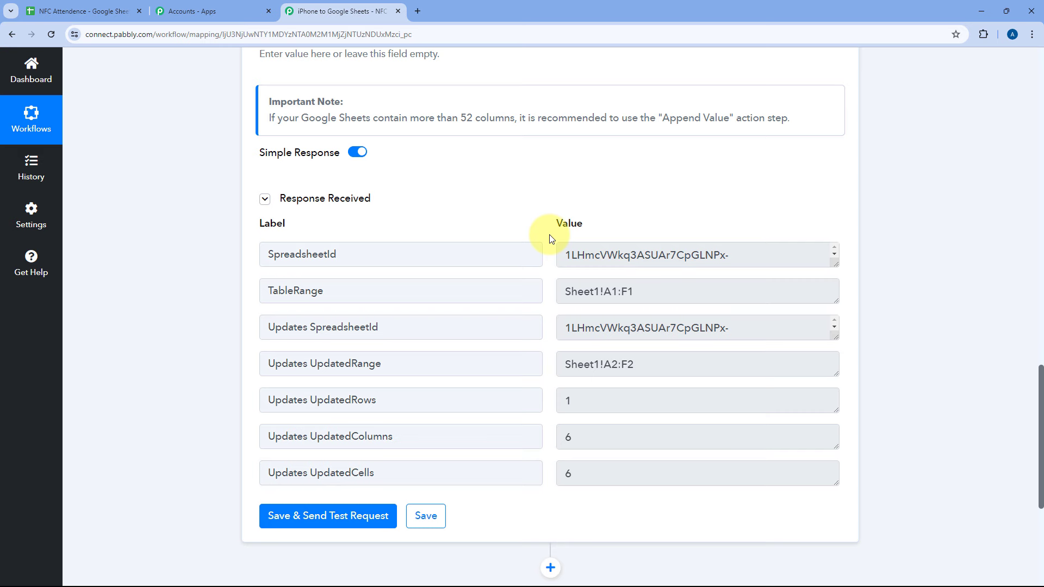
{"action": "scroll", "coordinate": [545, 233], "scroll_direction": "up", "scroll_amount": 8}
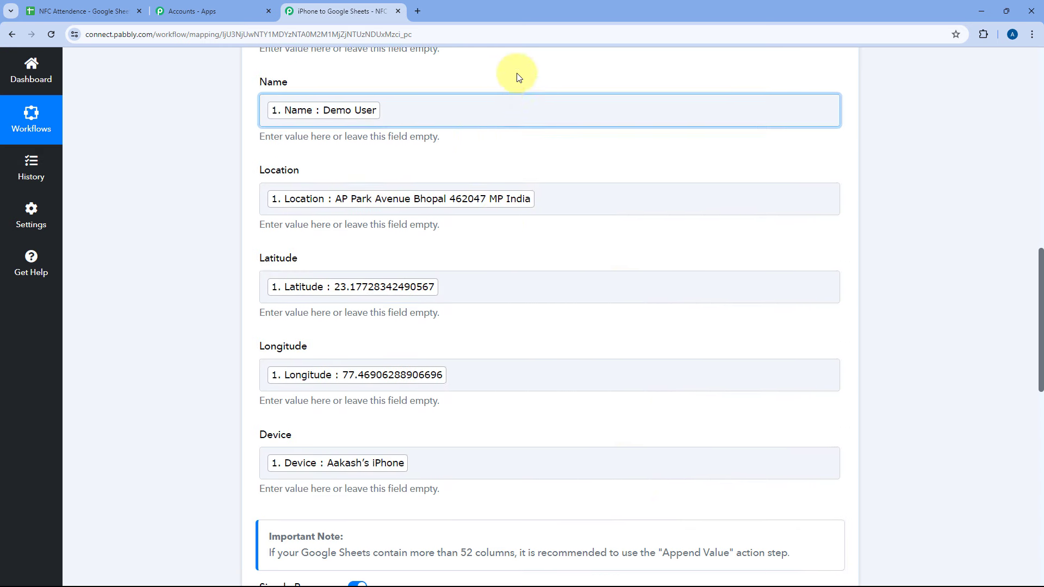
{"action": "scroll", "coordinate": [484, 158], "scroll_direction": "up", "scroll_amount": 2}
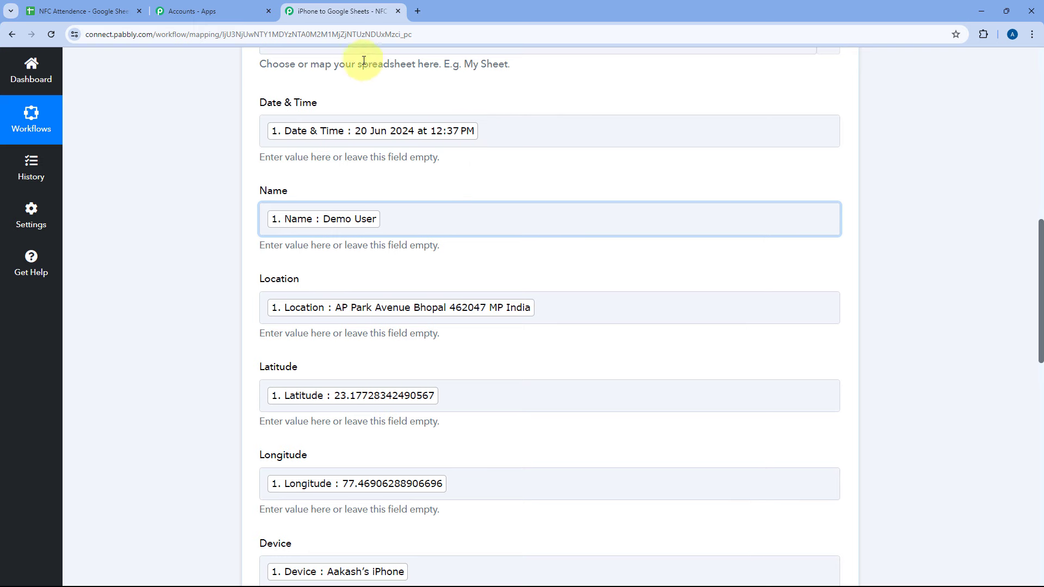
{"action": "scroll", "coordinate": [215, 122], "scroll_direction": "up", "scroll_amount": 1}
{"action": "scroll", "coordinate": [215, 118], "scroll_direction": "up", "scroll_amount": 2}
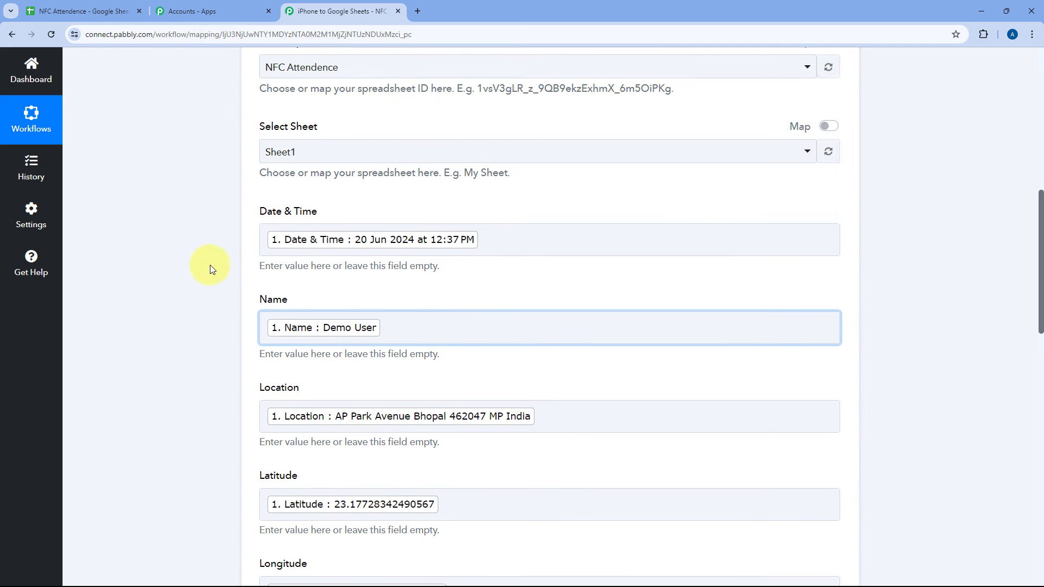
{"action": "scroll", "coordinate": [210, 261], "scroll_direction": "up", "scroll_amount": 3}
{"action": "scroll", "coordinate": [211, 262], "scroll_direction": "up", "scroll_amount": 5}
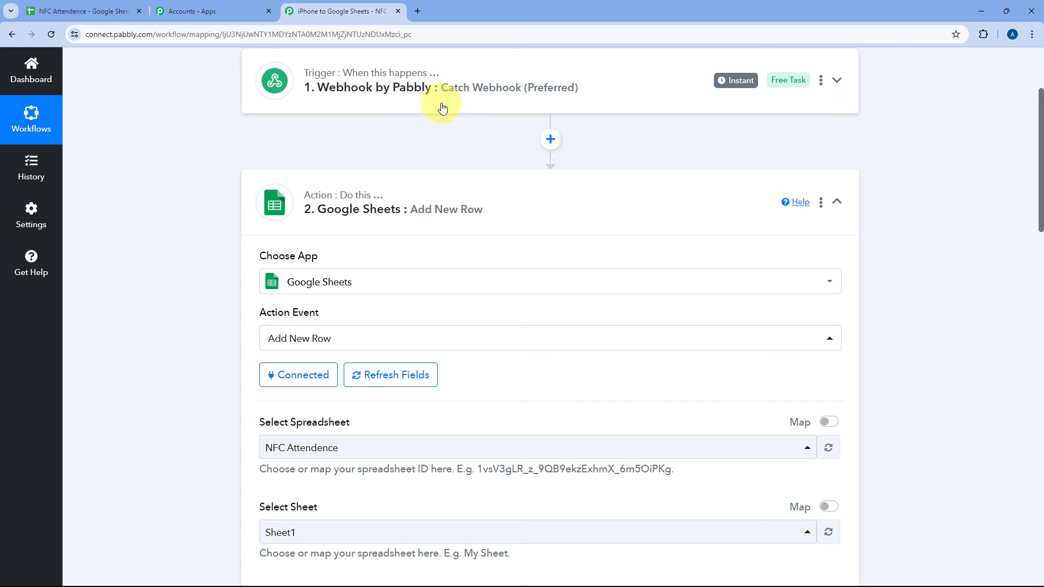
{"action": "scroll", "coordinate": [201, 158], "scroll_direction": "down", "scroll_amount": 5}
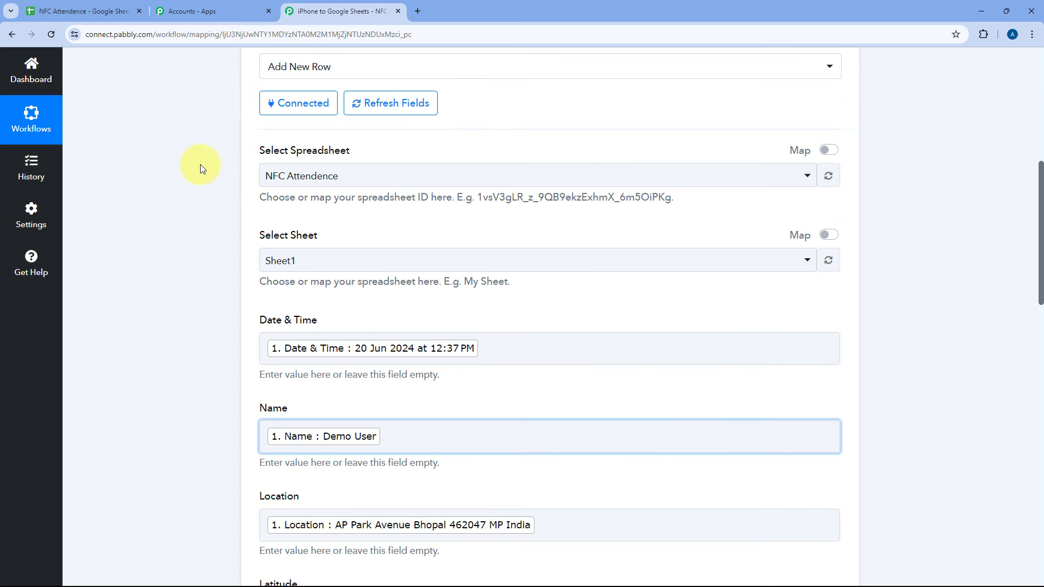
Switch to the NFC Attendence spreadsheet in Google Sheets, remove the bold formatting from row 2 and slightly widen the Latitude column.
{"action": "left_click", "coordinate": [91, 6]}
{"action": "left_click", "coordinate": [15, 214]}
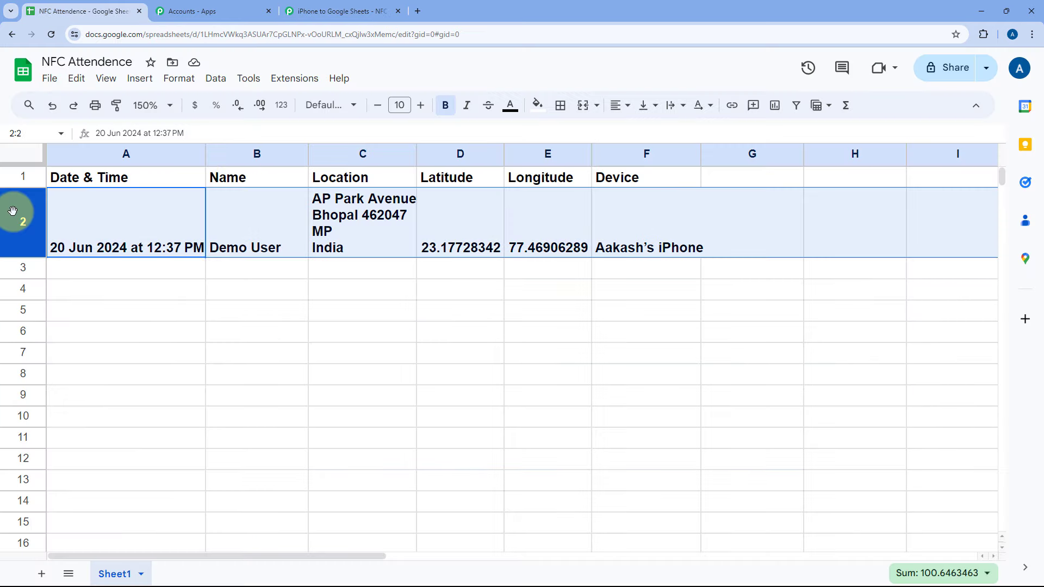
{"action": "left_click", "coordinate": [147, 223]}
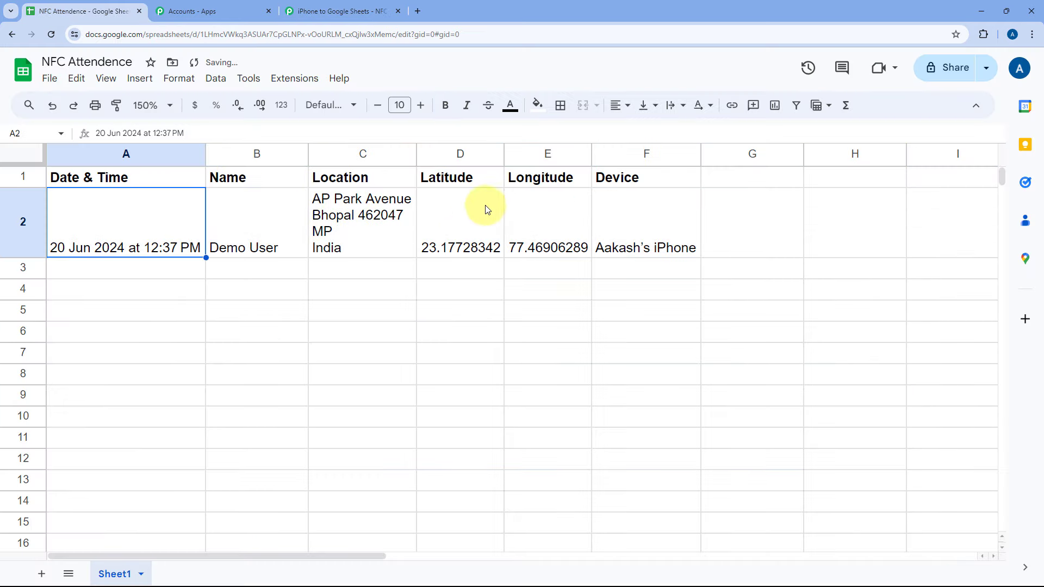
{"action": "left_click_drag", "start_coordinate": [507, 155], "coordinate": [514, 155]}
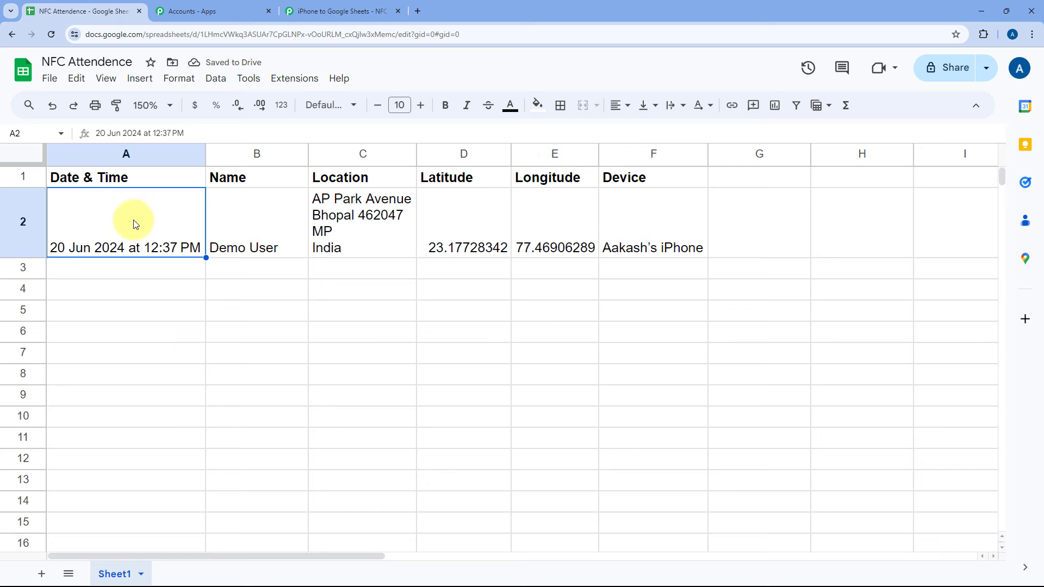
Check the Name, Location, Latitude, Longitude and Device entries in row 2 of the sheet.
{"action": "left_click", "coordinate": [231, 221]}
{"action": "left_click", "coordinate": [333, 210]}
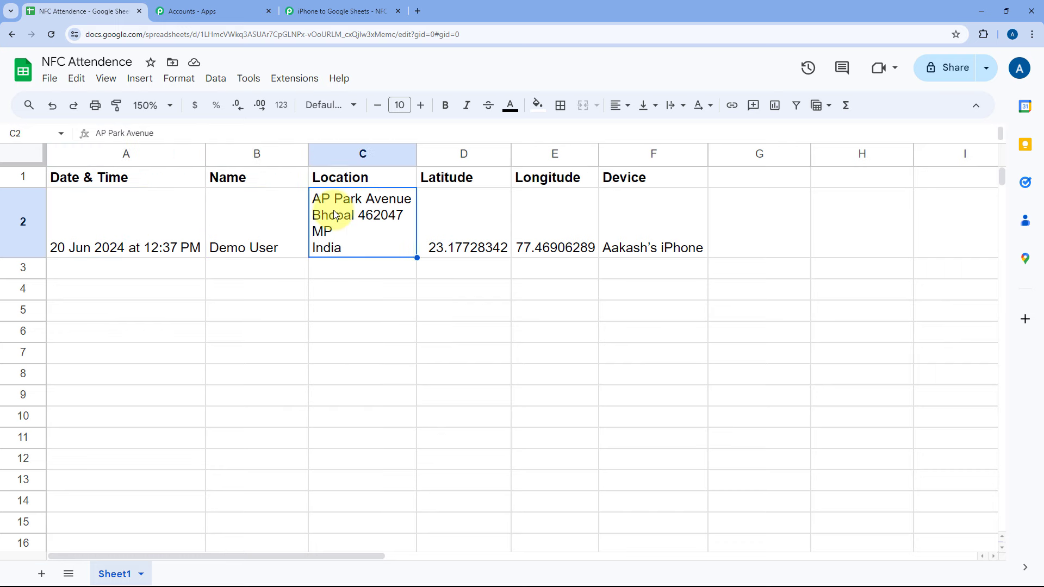
{"action": "left_click", "coordinate": [441, 220]}
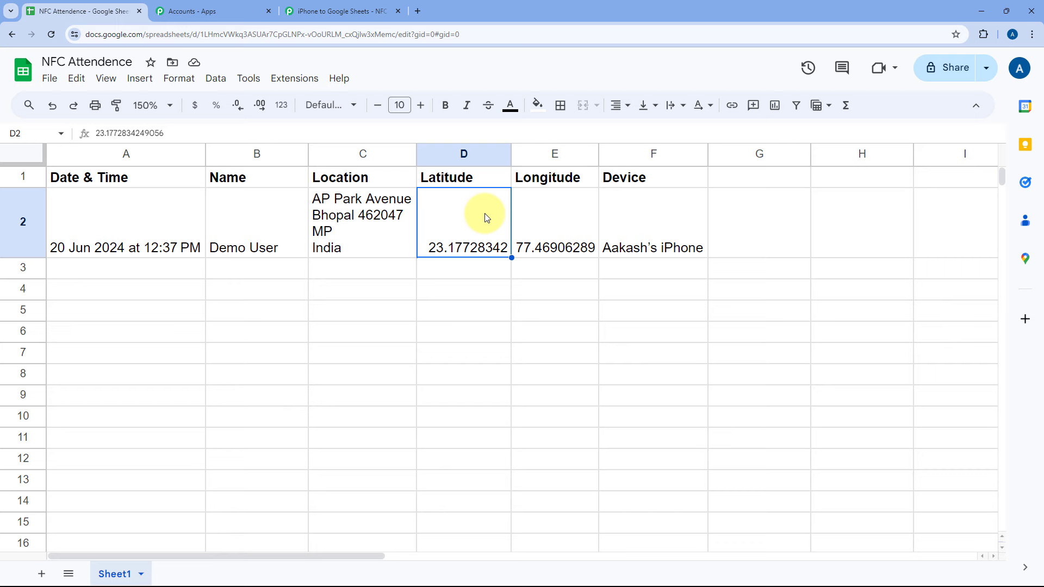
{"action": "left_click", "coordinate": [590, 217]}
{"action": "left_click", "coordinate": [664, 217]}
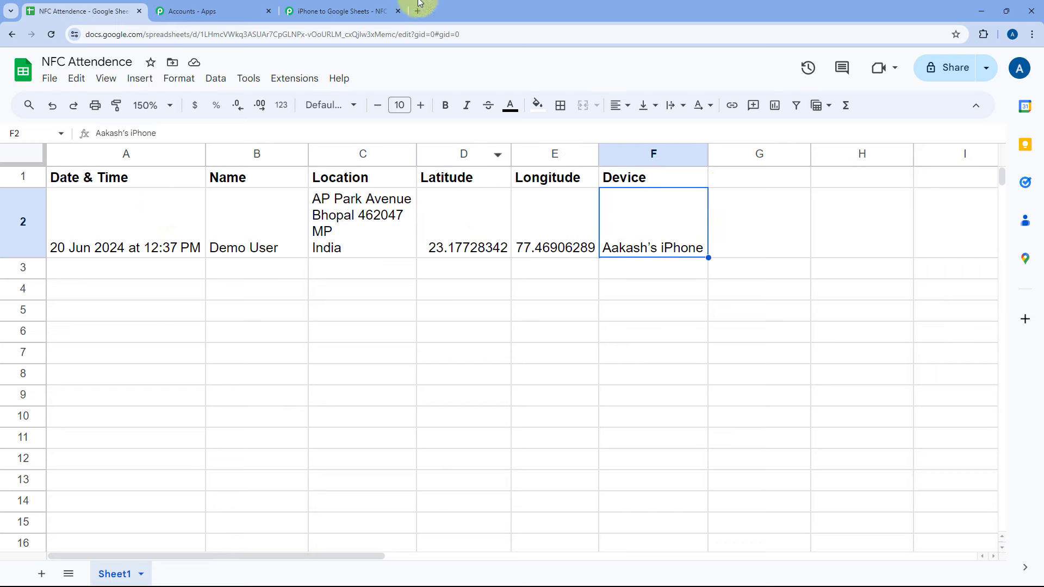
Return to the workflow in Pabbly Connect and collapse the Google Sheets action step.
{"action": "left_click", "coordinate": [383, 6]}
{"action": "scroll", "coordinate": [559, 163], "scroll_direction": "up", "scroll_amount": 5}
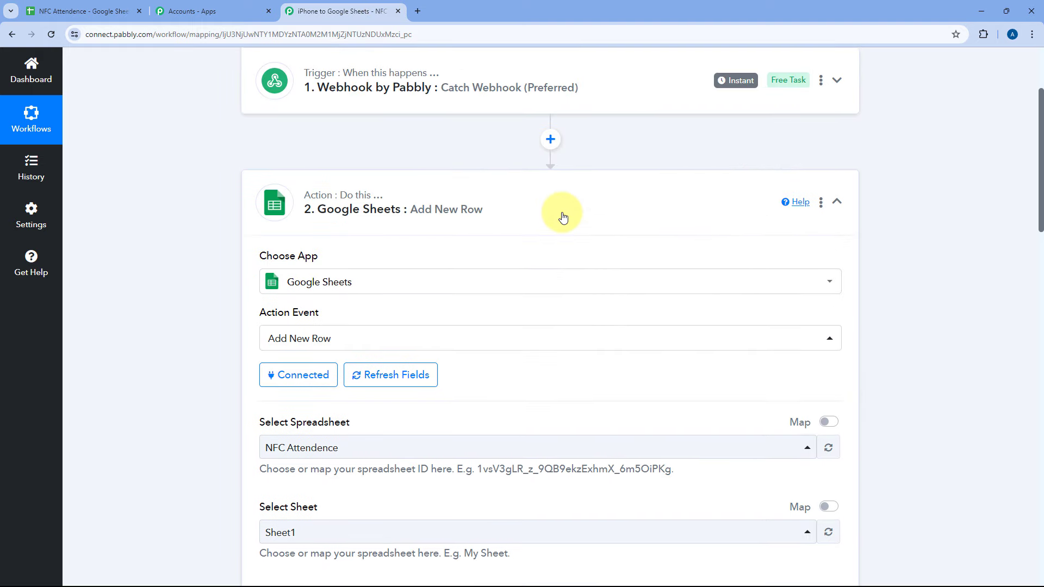
{"action": "left_click", "coordinate": [560, 213]}
{"action": "scroll", "coordinate": [588, 159], "scroll_direction": "up", "scroll_amount": 3}
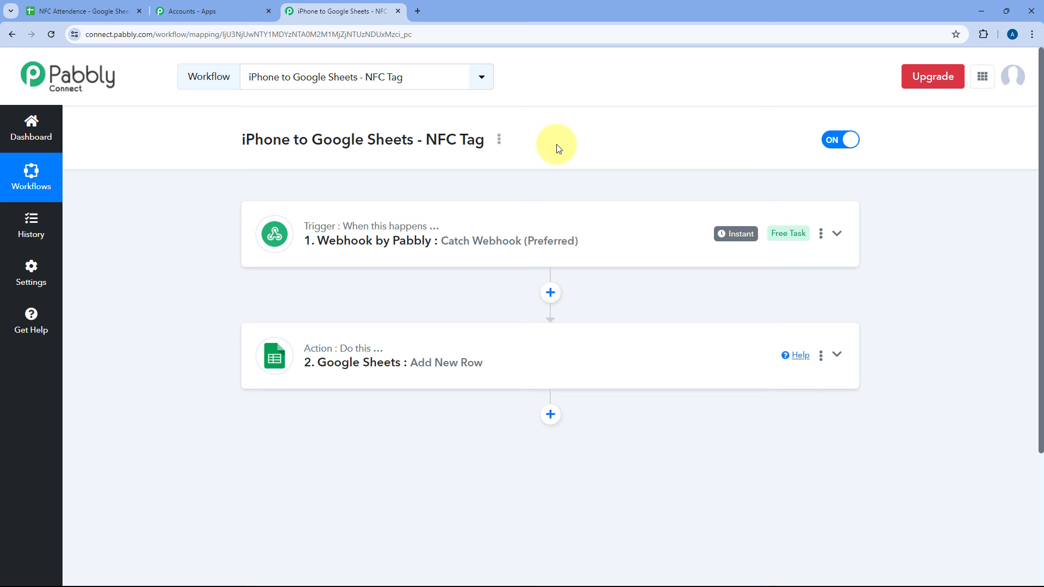
Check the NFC Attendence spreadsheet for a new attendance row and return to the Pabbly Connect workflow.
{"action": "left_click", "coordinate": [90, 11]}
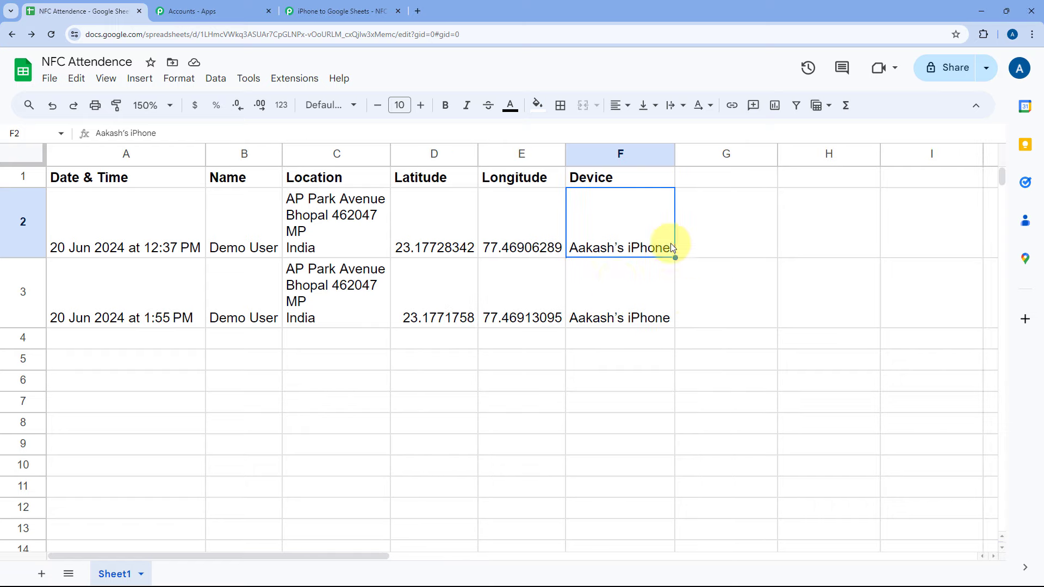
{"action": "left_click", "coordinate": [338, 11]}
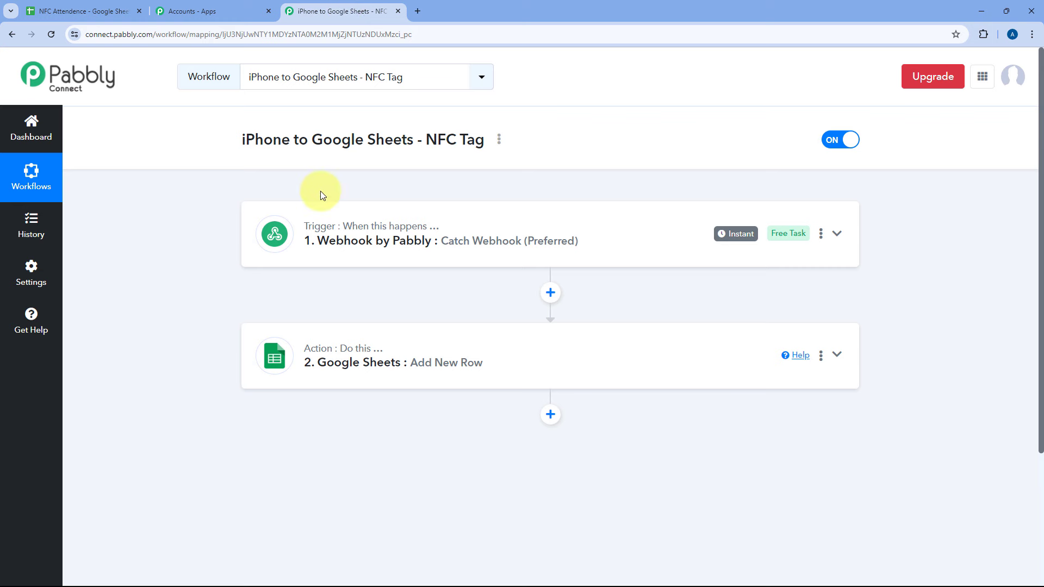